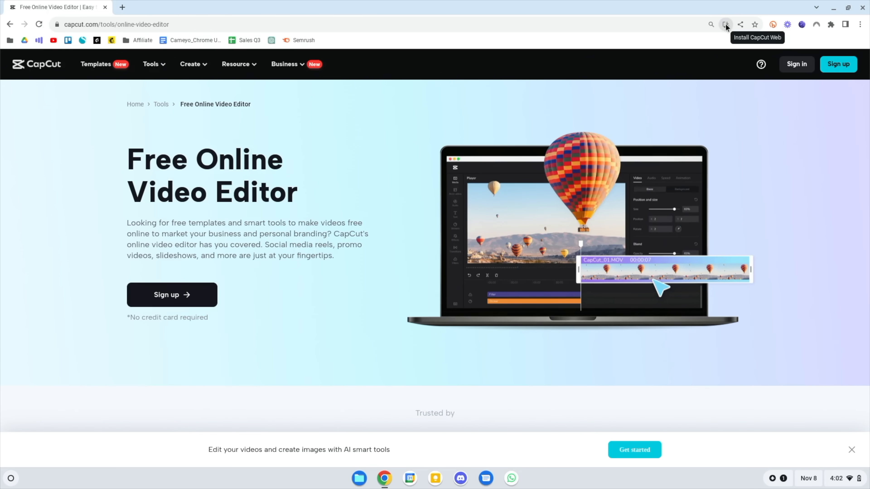
Install the CapCut Web app from CapCut's online video editor page
{"action": "left_click", "coordinate": [726, 23]}
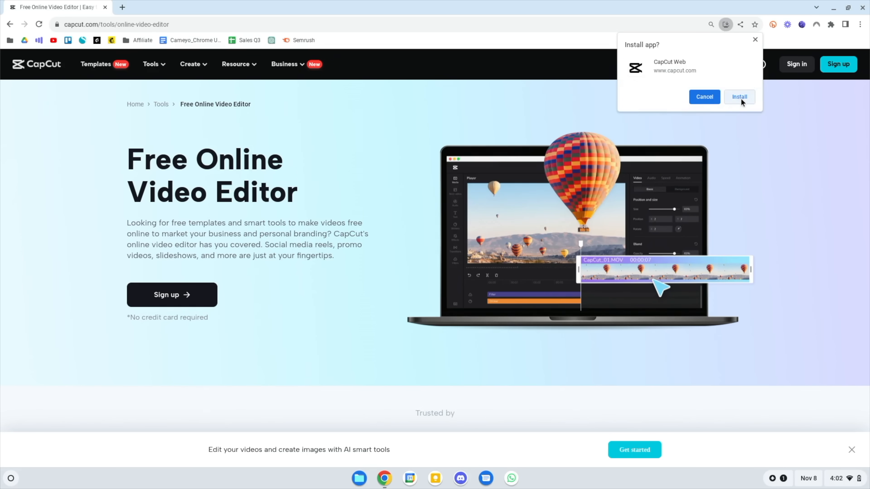
{"action": "left_click", "coordinate": [740, 97]}
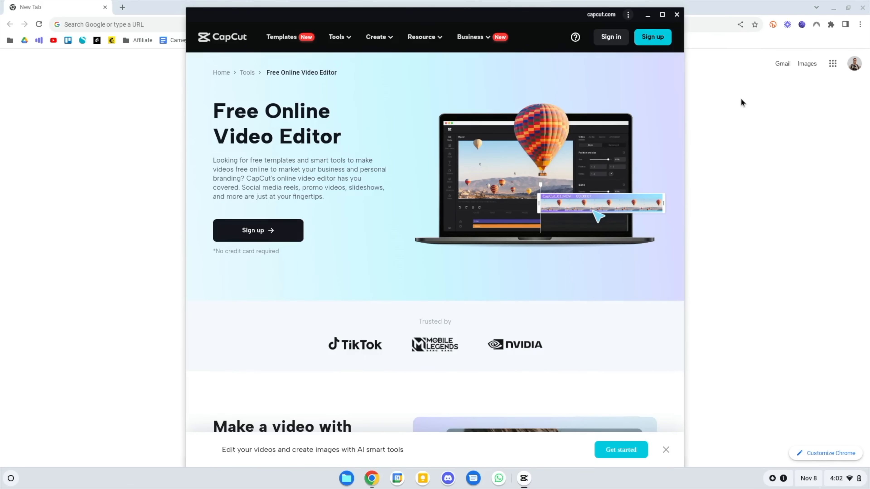
{"action": "mouse_move", "coordinate": [524, 478]}
{"action": "left_mouse_down"}
{"action": "mouse_move", "coordinate": [510, 484]}
{"action": "mouse_move", "coordinate": [523, 479]}
{"action": "left_mouse_up"}
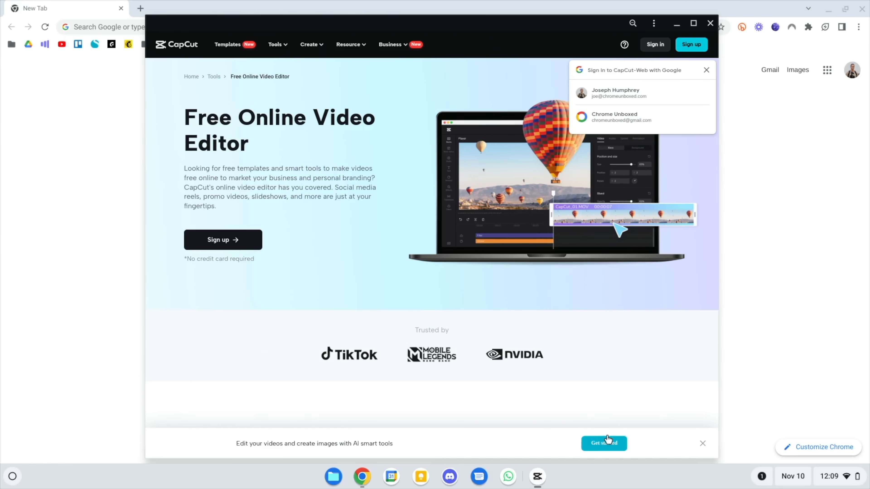
Uninstall the CapCut Web app without clearing its browsing data
{"action": "right_click", "coordinate": [537, 476]}
{"action": "left_click", "coordinate": [576, 428]}
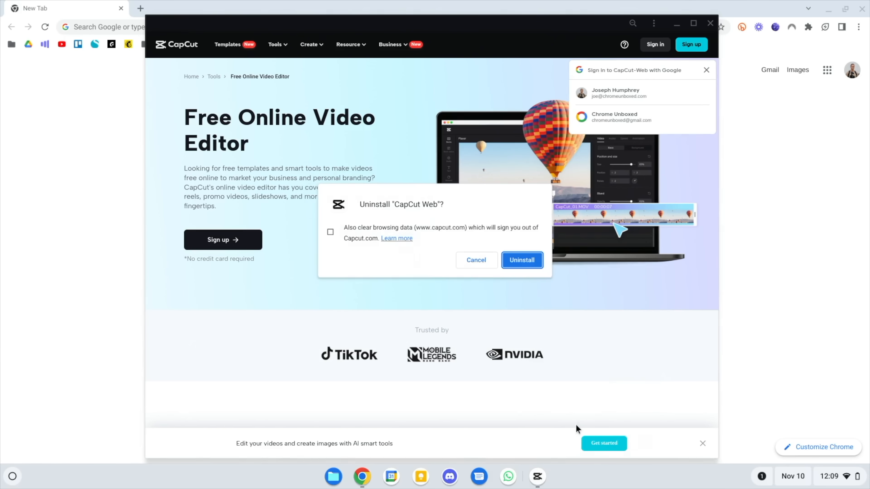
{"action": "left_click", "coordinate": [516, 259]}
Open the Play Store and search it for "capcut"
{"action": "key", "text": "super"}
{"action": "type", "text": "play"}
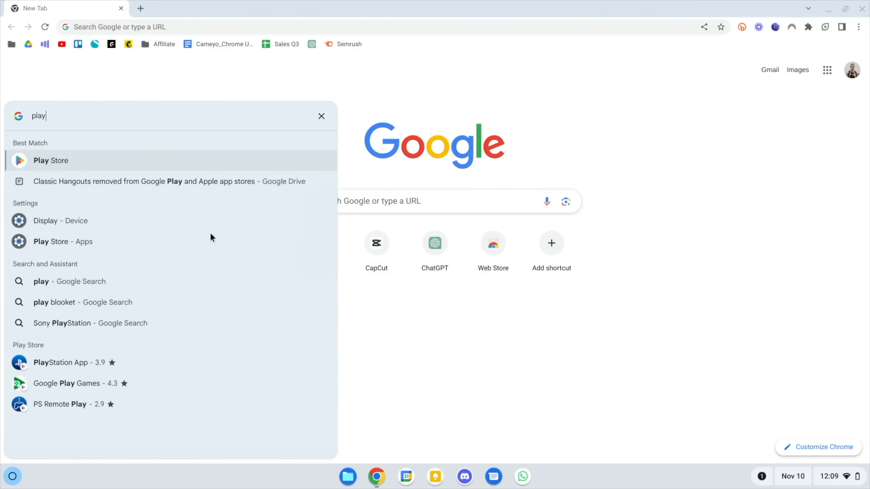
{"action": "left_click", "coordinate": [46, 161]}
{"action": "left_click", "coordinate": [260, 61]}
{"action": "type", "text": "cap"}
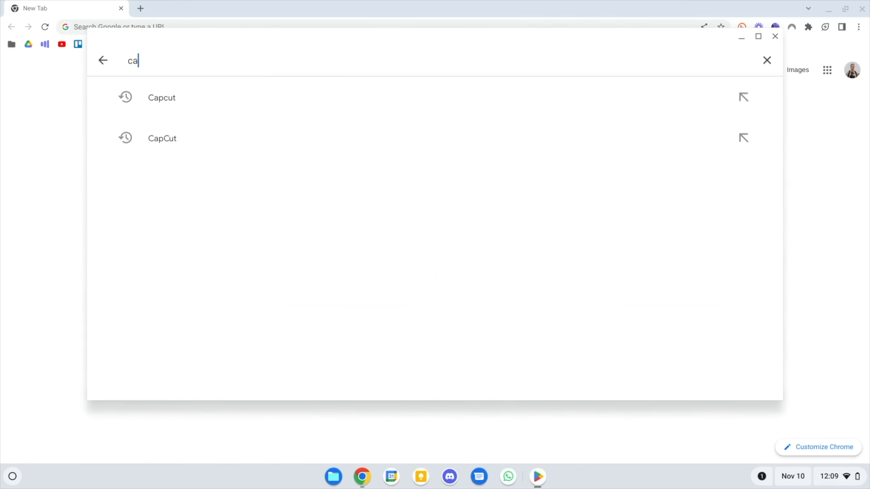
{"action": "type", "text": "cut"}
{"action": "key", "text": "Return"}
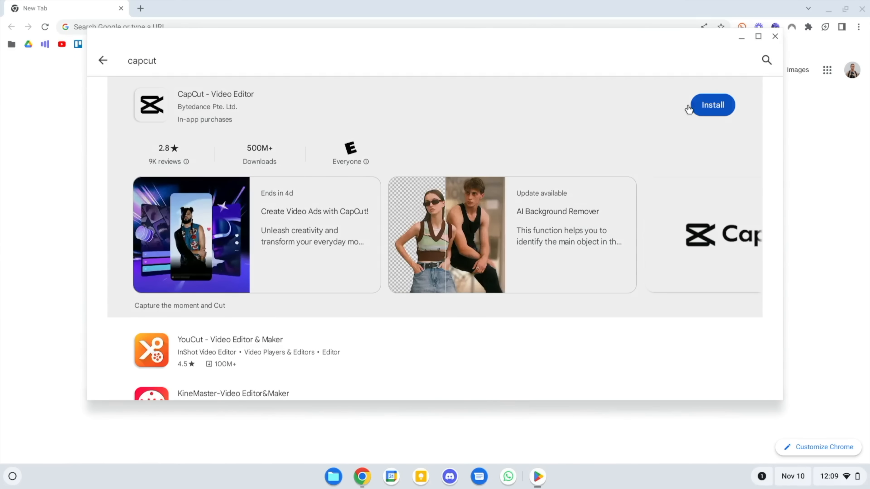
Install CapCut - Video Editor from the Play Store, launch it once and close its window
{"action": "left_click", "coordinate": [708, 105]}
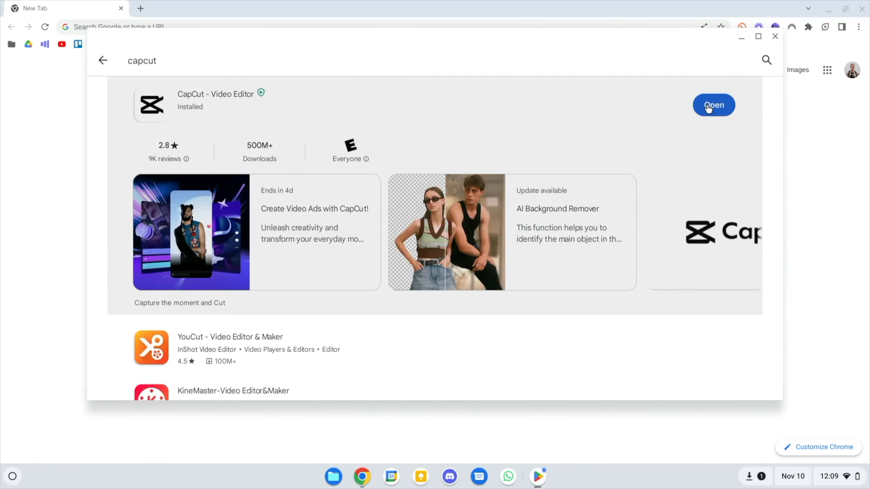
{"action": "left_click", "coordinate": [708, 106]}
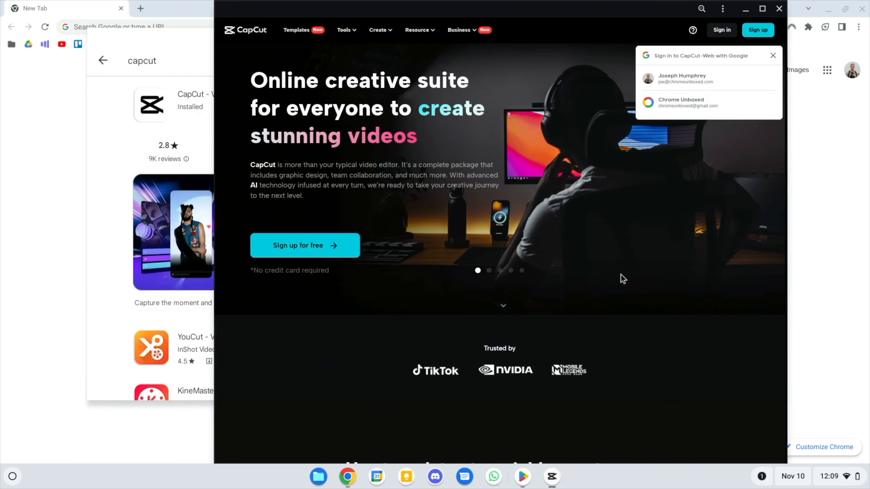
{"action": "left_click", "coordinate": [779, 9]}
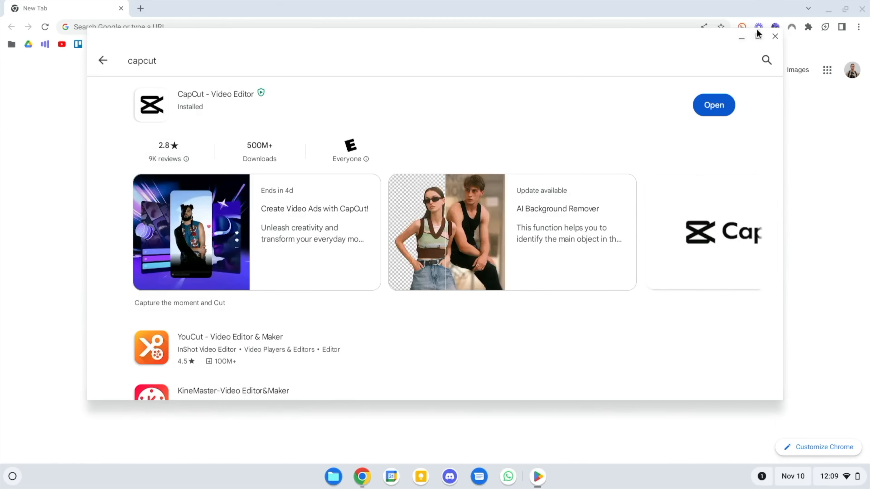
Close the Play Store and load capcut.com in the Chrome browser
{"action": "left_click", "coordinate": [775, 36]}
{"action": "type", "text": "capcut.com"}
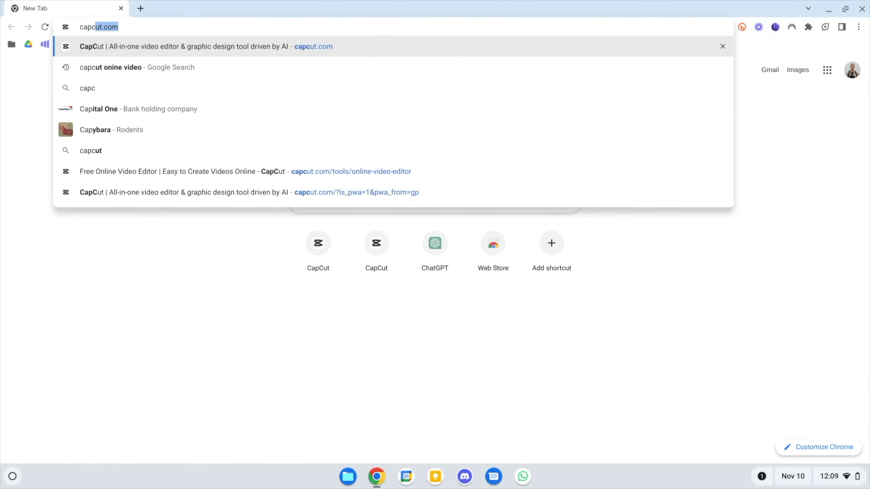
{"action": "key", "text": "Return"}
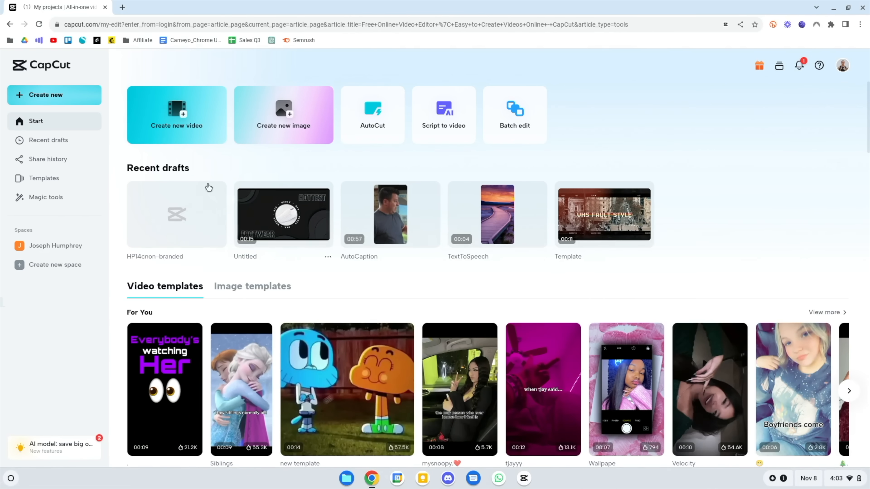
Open the Black Friday Intro video template with the SNEAKER IN STYLE text in the template editor
{"action": "left_click", "coordinate": [50, 96]}
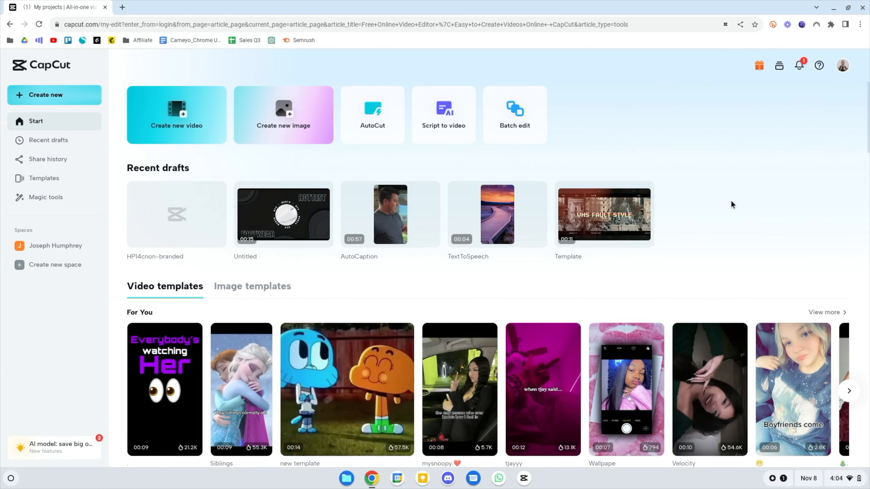
{"action": "scroll", "coordinate": [731, 205], "scroll_direction": "down", "scroll_amount": 9}
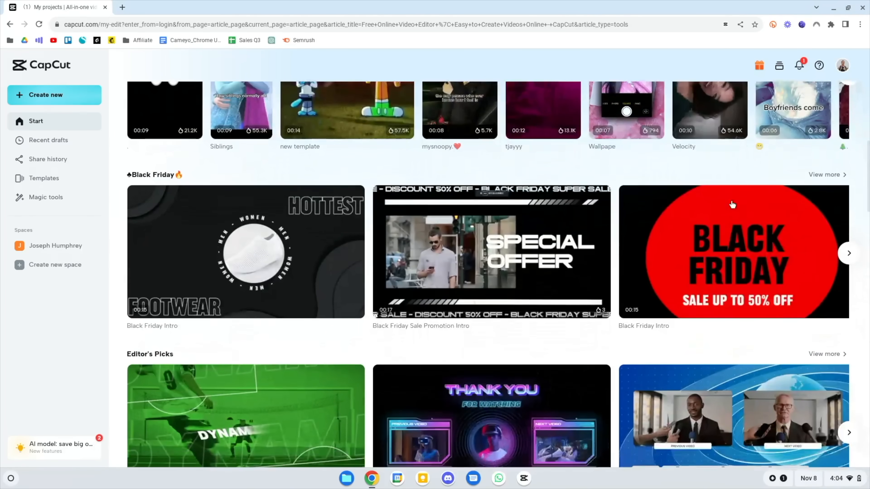
{"action": "mouse_move", "coordinate": [232, 232]}
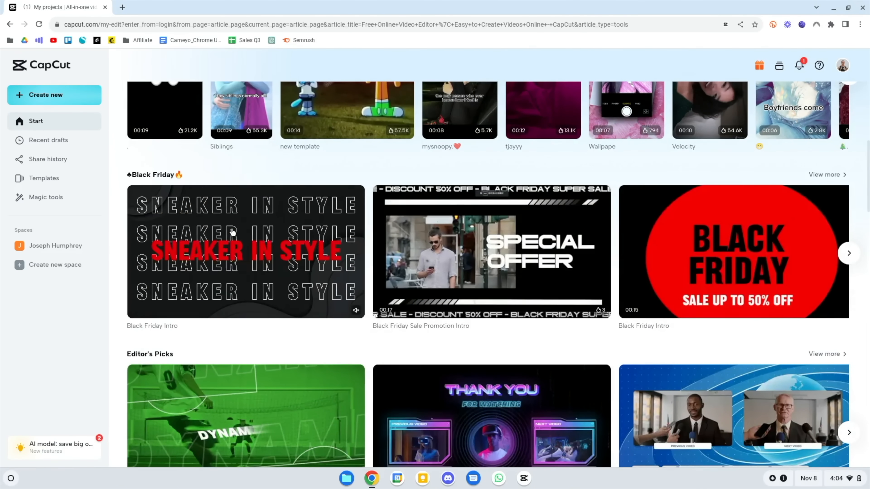
{"action": "scroll", "coordinate": [232, 232], "scroll_direction": "up", "scroll_amount": 1}
{"action": "left_click", "coordinate": [232, 232]}
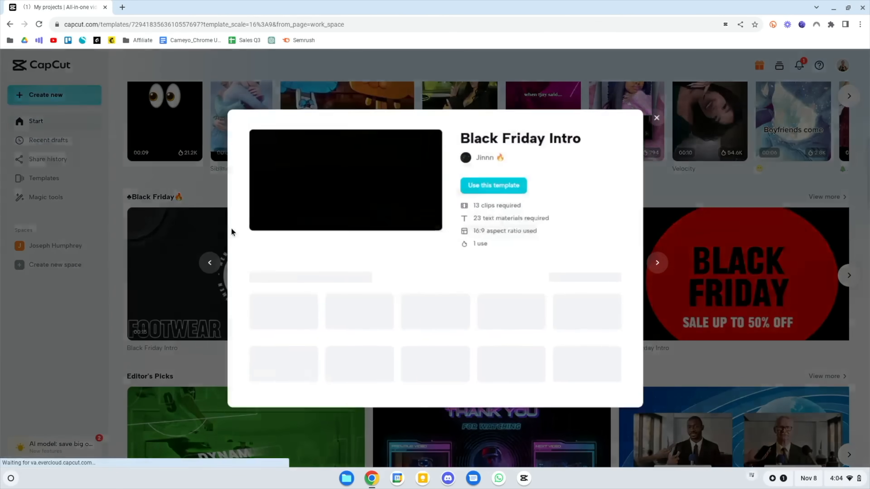
{"action": "left_click", "coordinate": [514, 170]}
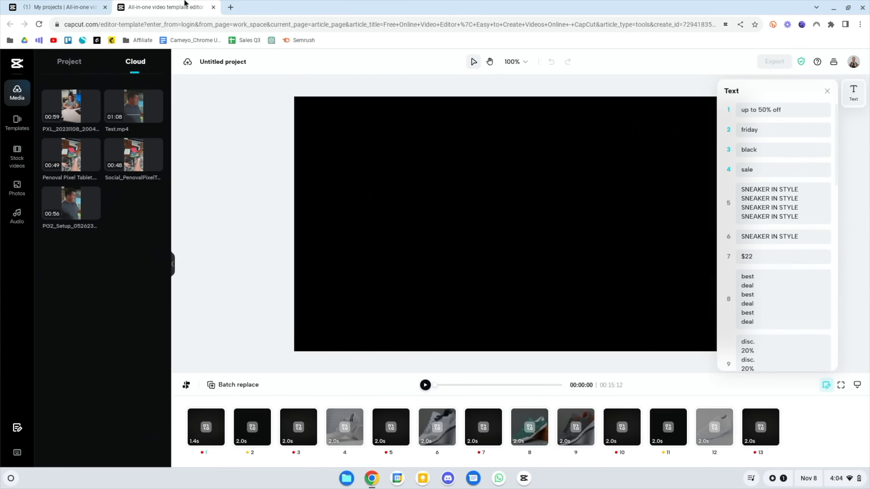
Return to the My projects page and create a new video project in 9:16 format
{"action": "left_click", "coordinate": [50, 6]}
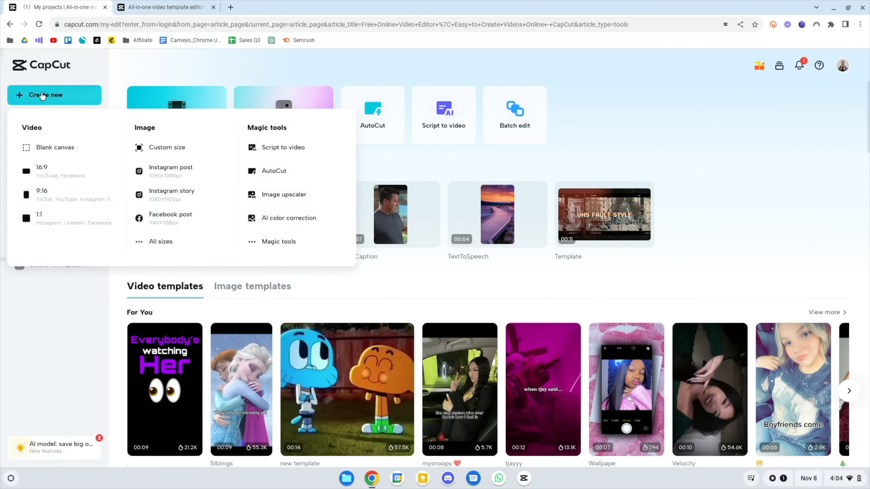
{"action": "left_click", "coordinate": [62, 196]}
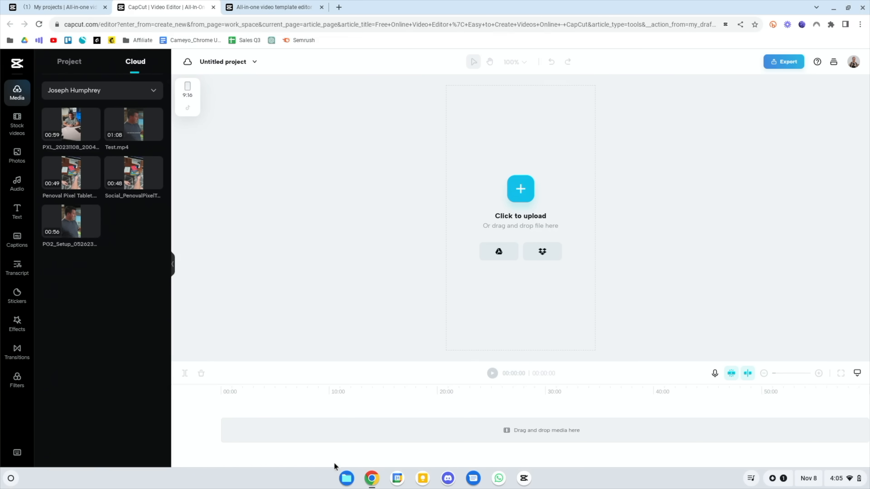
Check the Downloads folder in the Files app for the PXL_20231108 video file, and close Files
{"action": "left_click", "coordinate": [346, 478]}
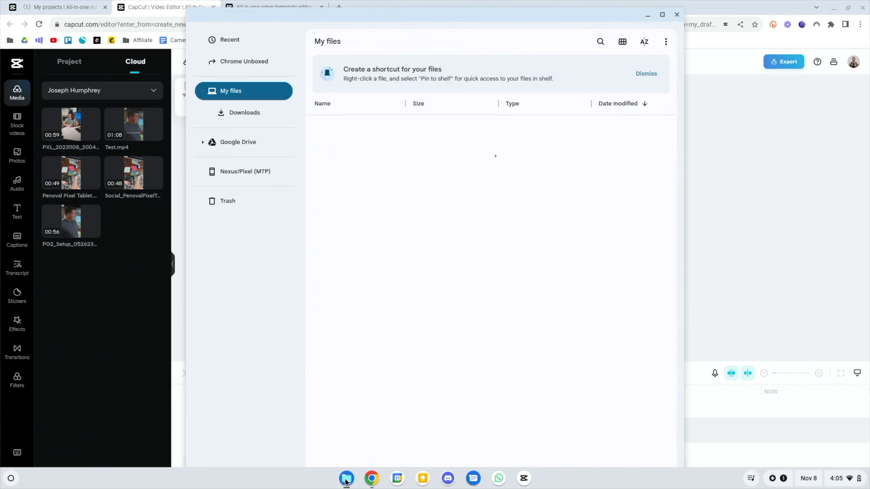
{"action": "left_click", "coordinate": [251, 113]}
{"action": "left_click", "coordinate": [410, 128]}
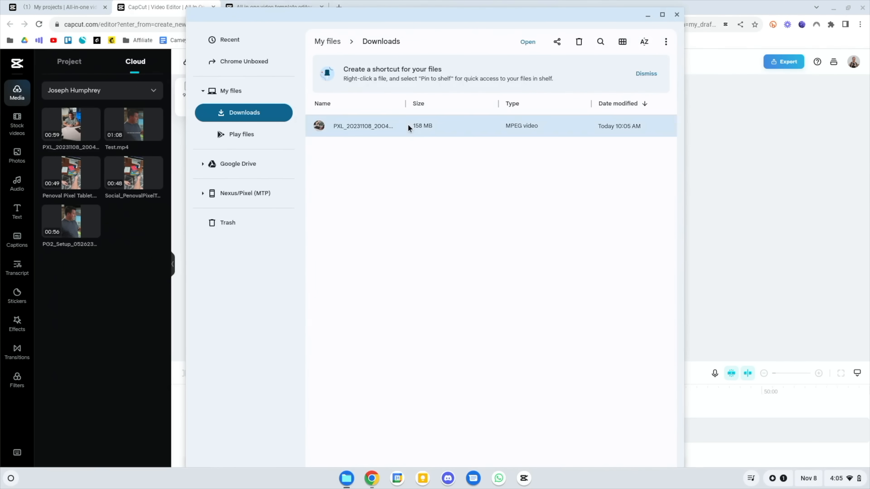
{"action": "left_click", "coordinate": [677, 15]}
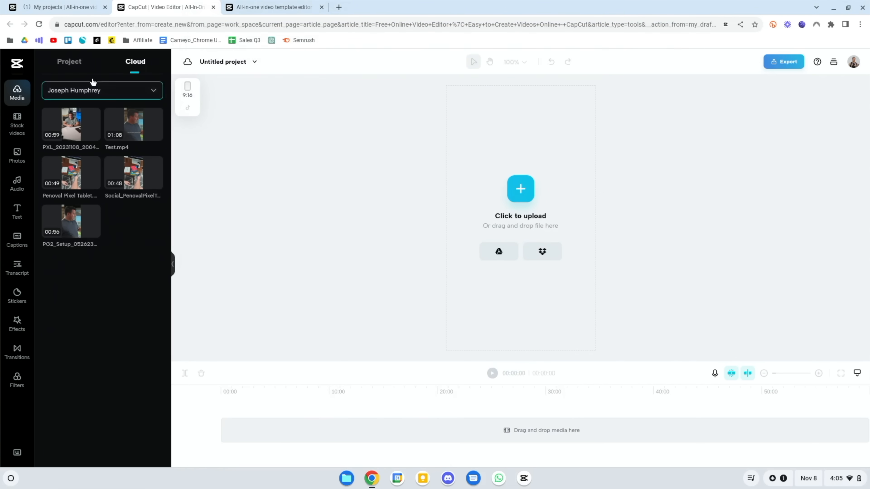
Upload the PXL_20231108 video from the computer to the project's media
{"action": "left_click", "coordinate": [61, 61]}
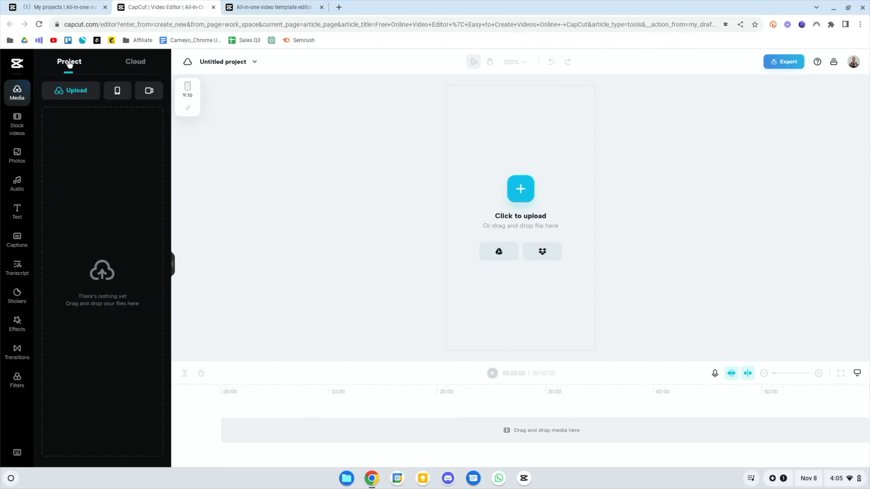
{"action": "mouse_move", "coordinate": [71, 92]}
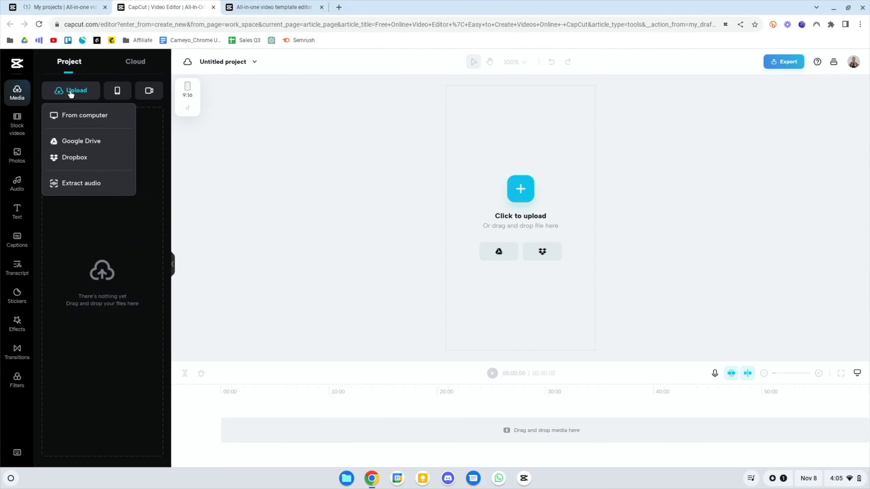
{"action": "left_click", "coordinate": [73, 117]}
{"action": "double_click", "coordinate": [388, 164]}
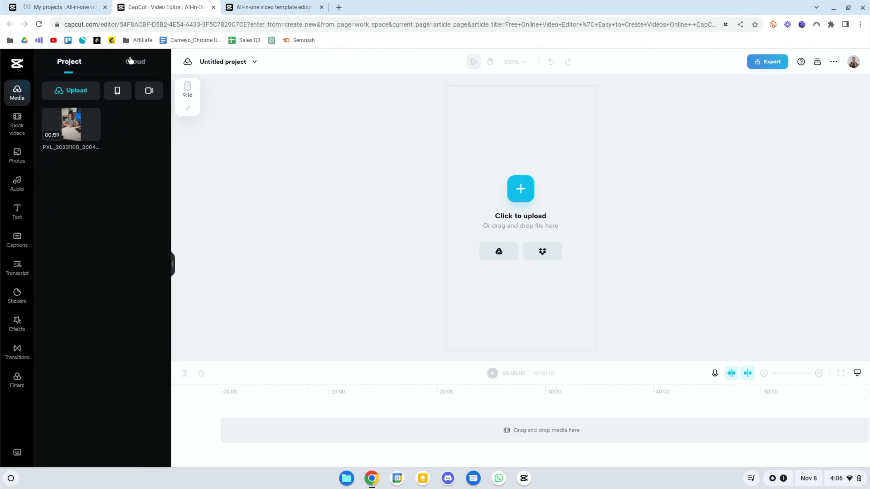
Examine the cloud media and its available spaces, plus the project's phone upload and recording options
{"action": "left_click", "coordinate": [130, 60]}
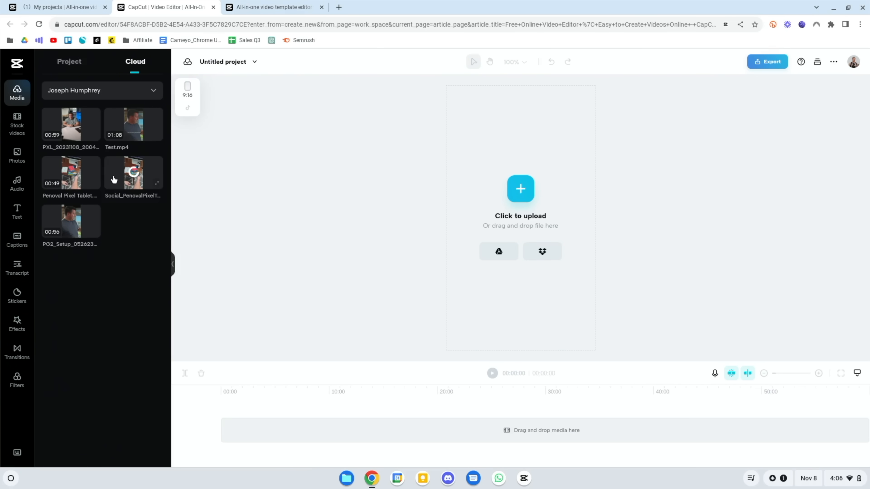
{"action": "left_click", "coordinate": [103, 90]}
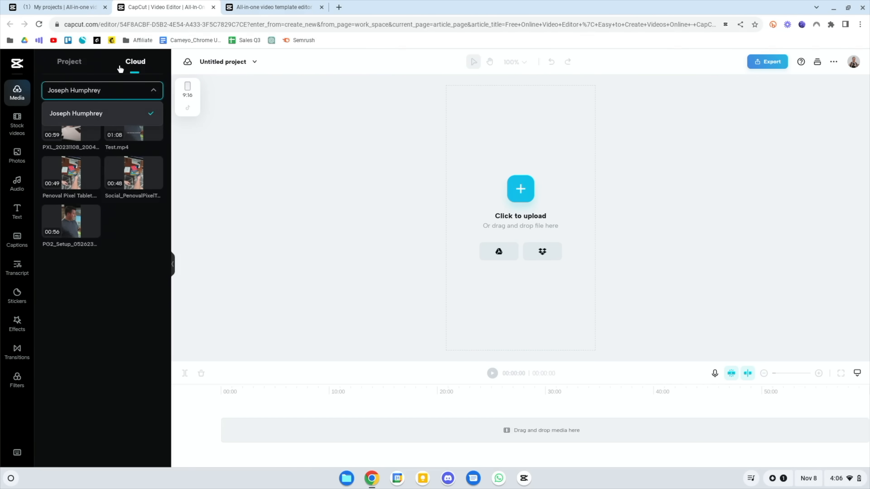
{"action": "left_click", "coordinate": [66, 66]}
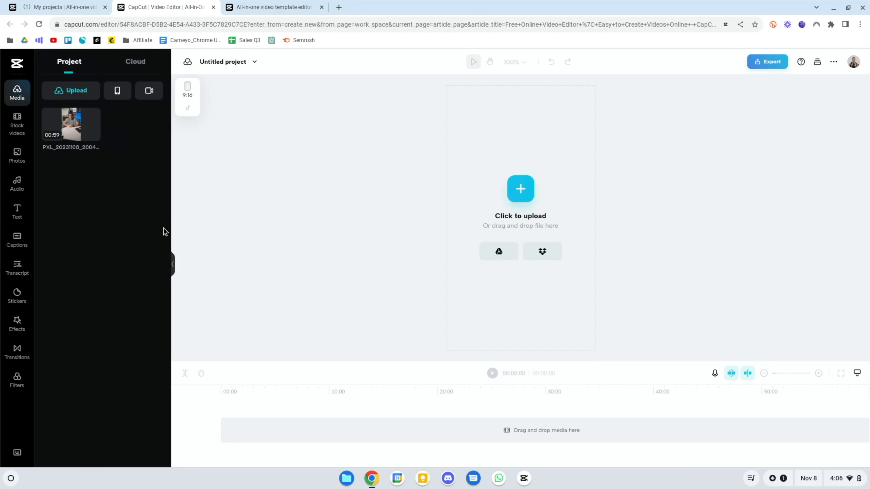
{"action": "left_click", "coordinate": [120, 92]}
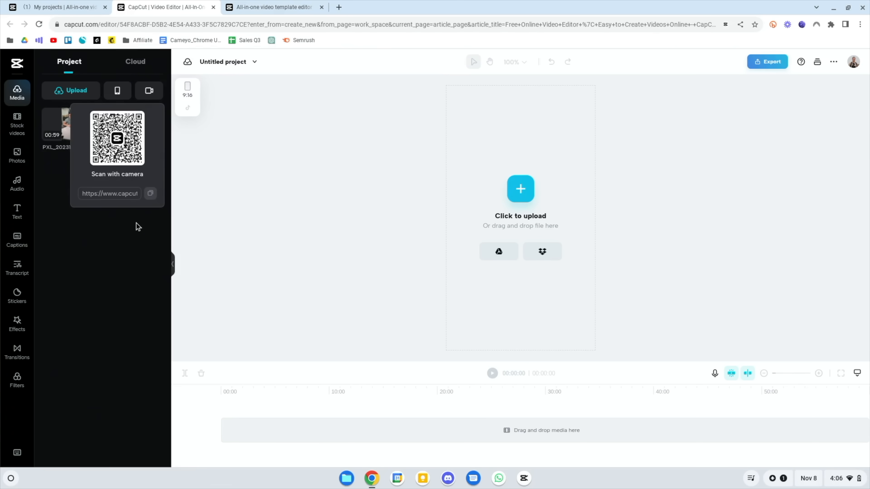
{"action": "left_click", "coordinate": [154, 93]}
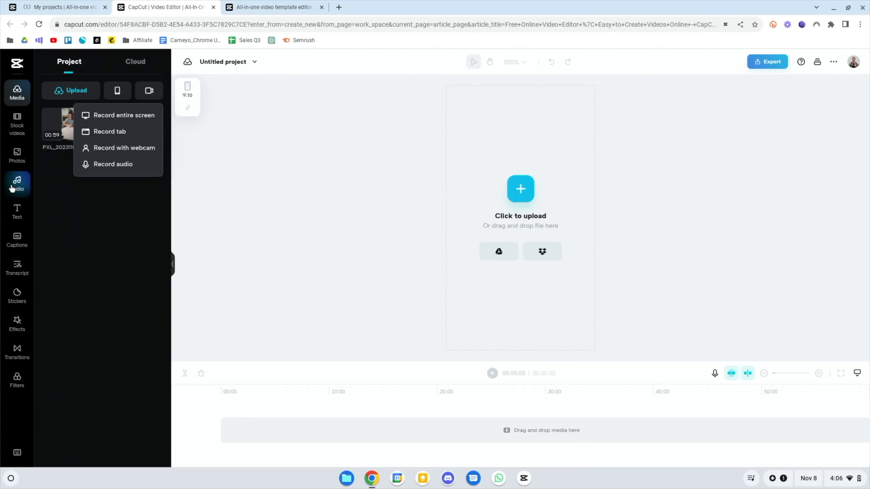
Look through the editor's text templates, caption generation, transcript-based editing, stickers and video effects
{"action": "left_click", "coordinate": [16, 215]}
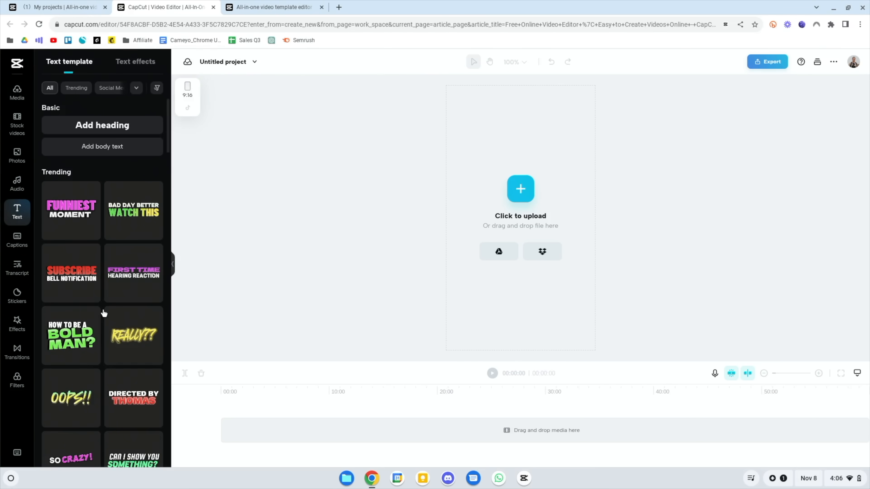
{"action": "left_click", "coordinate": [16, 240]}
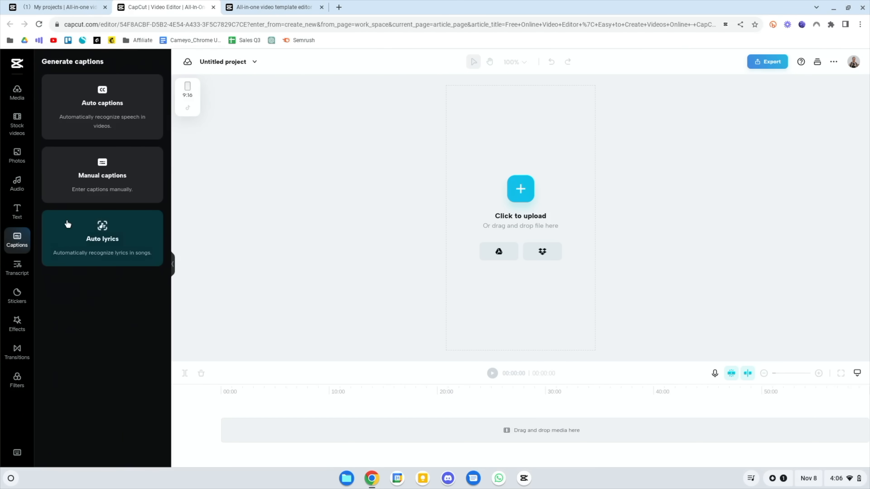
{"action": "left_click", "coordinate": [17, 268]}
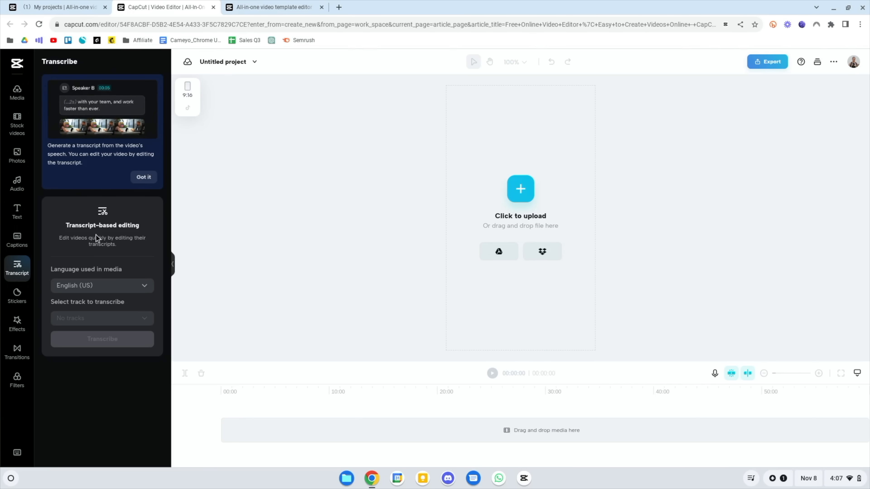
{"action": "left_click", "coordinate": [17, 295]}
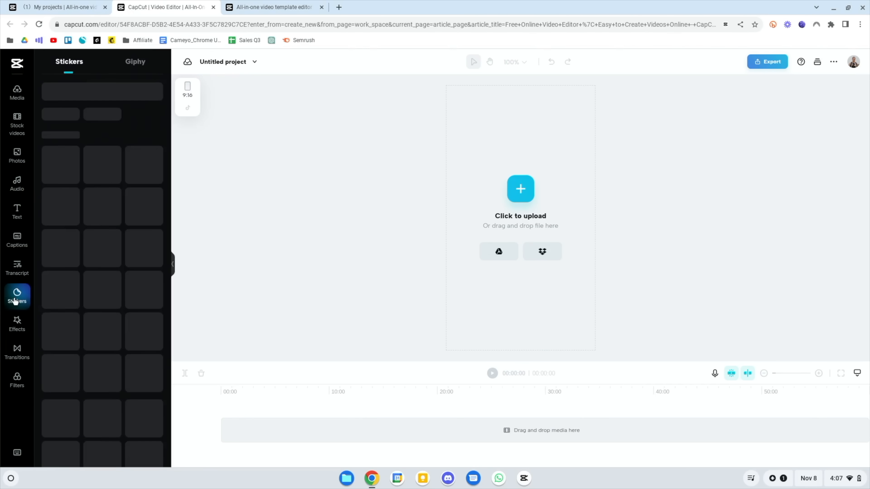
{"action": "left_click", "coordinate": [16, 323]}
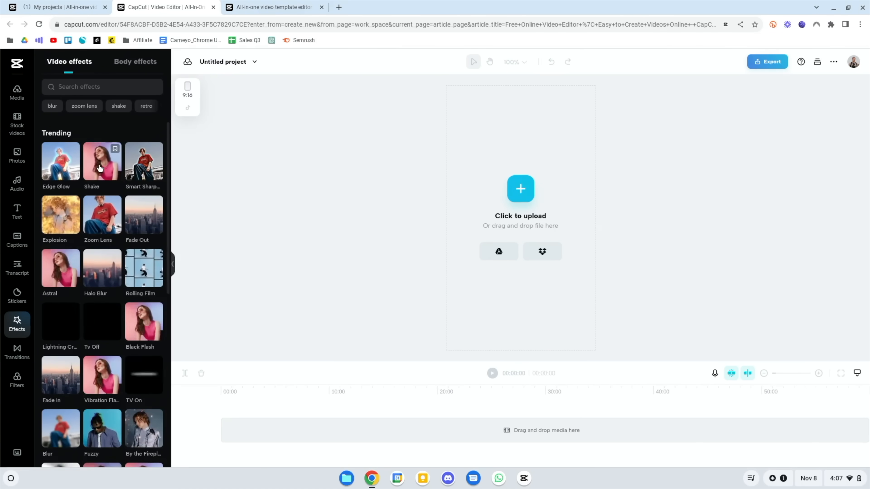
Look through the available transitions and filters
{"action": "left_click", "coordinate": [17, 351]}
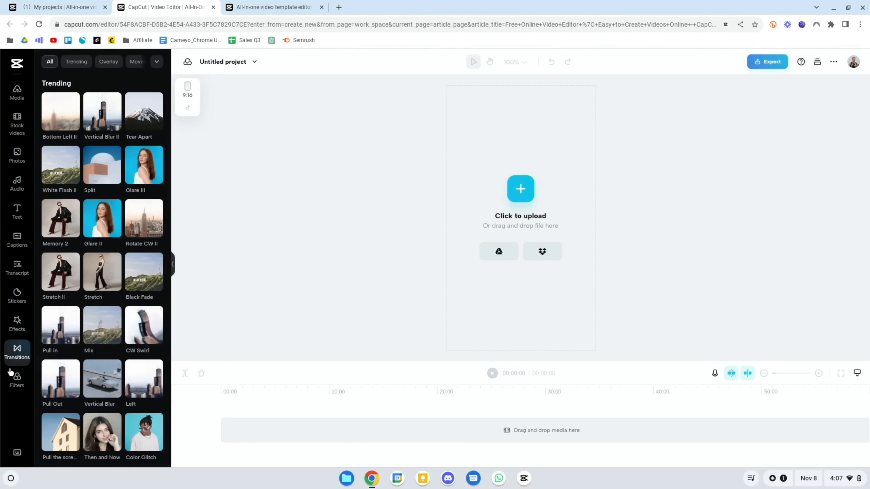
{"action": "left_click", "coordinate": [18, 383]}
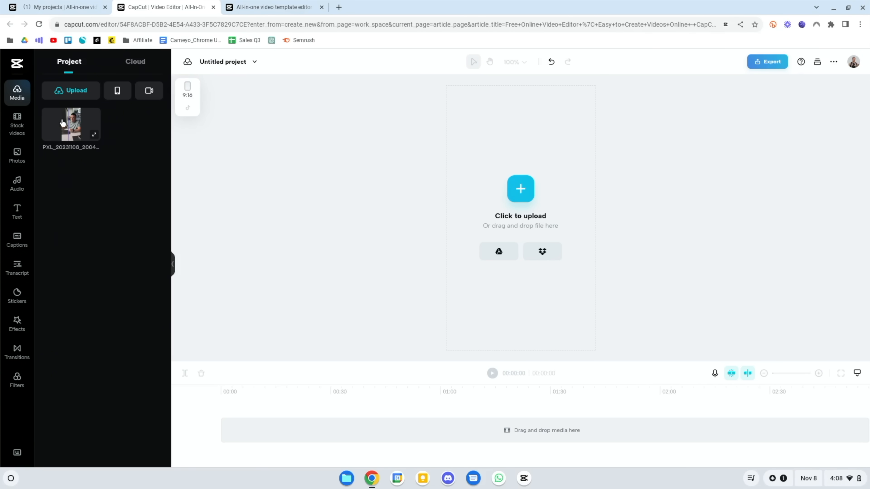
Place the uploaded PXL_20231108 video at the start of the timeline
{"action": "left_click_drag", "start_coordinate": [54, 132], "coordinate": [237, 435]}
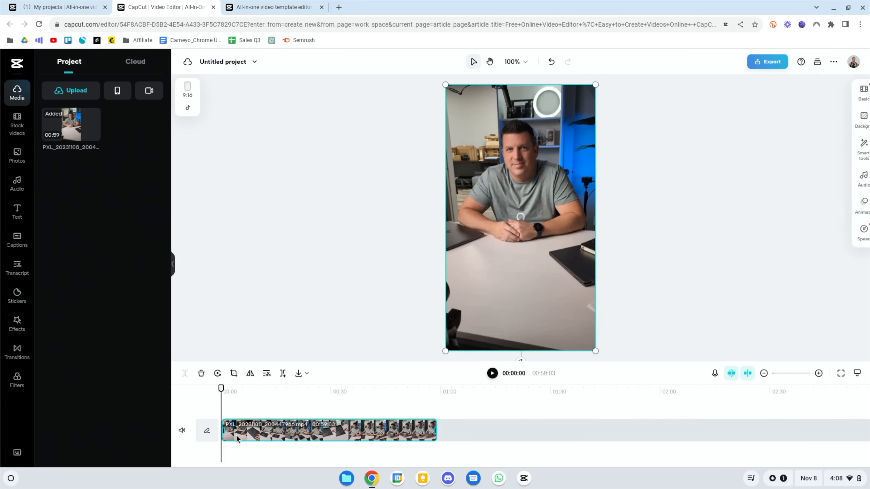
Add a second copy of the video at the end of the first clip, and delete that copy
{"action": "left_click", "coordinate": [437, 390]}
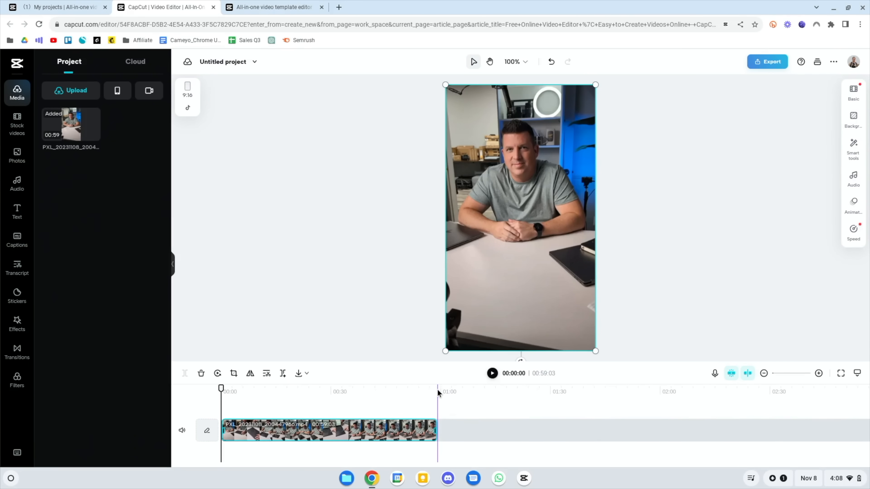
{"action": "left_click", "coordinate": [76, 131]}
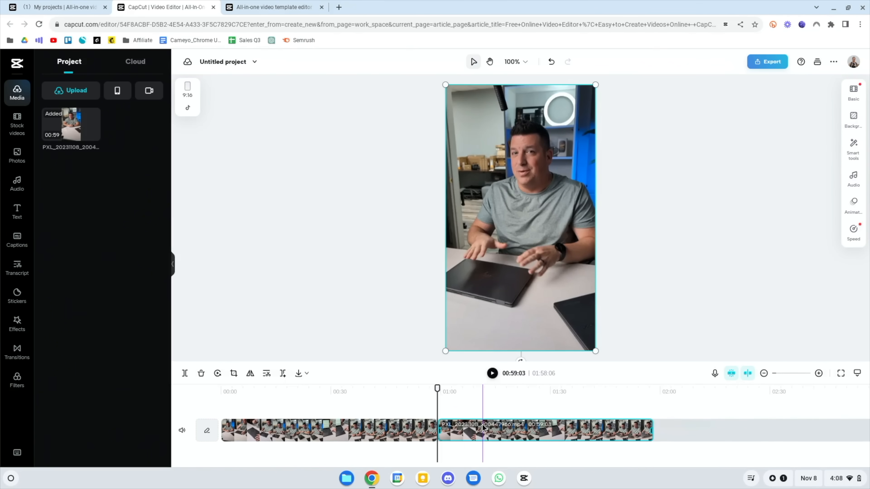
{"action": "key", "text": "Delete"}
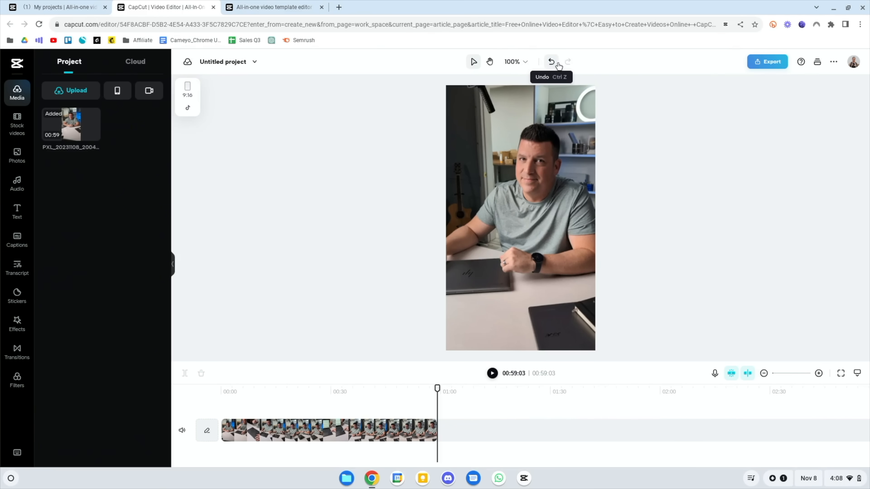
Dismiss the tip about exporting the video
{"action": "left_click", "coordinate": [753, 66]}
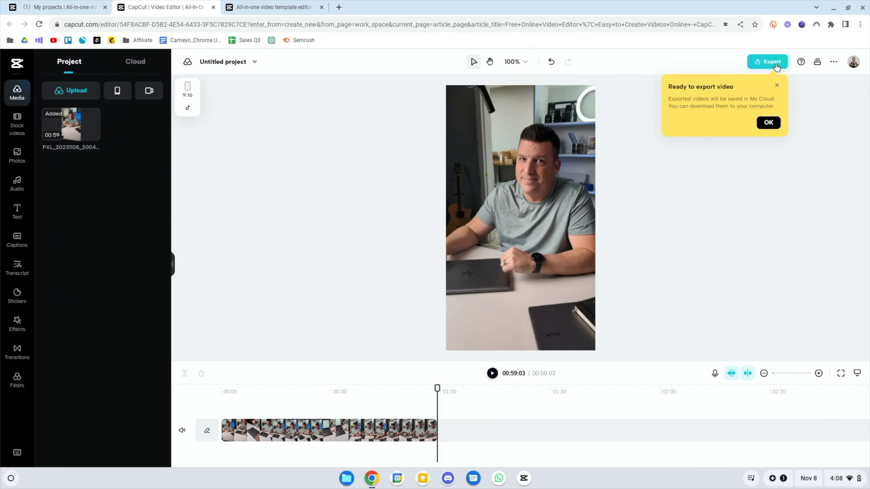
{"action": "left_click", "coordinate": [777, 86]}
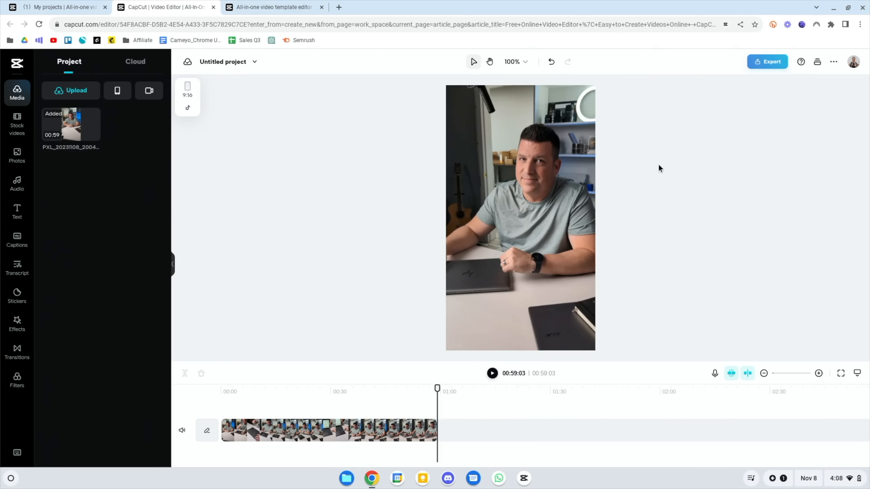
Preview the clip at several points along the timeline, ending at about 3 seconds
{"action": "left_click", "coordinate": [312, 410]}
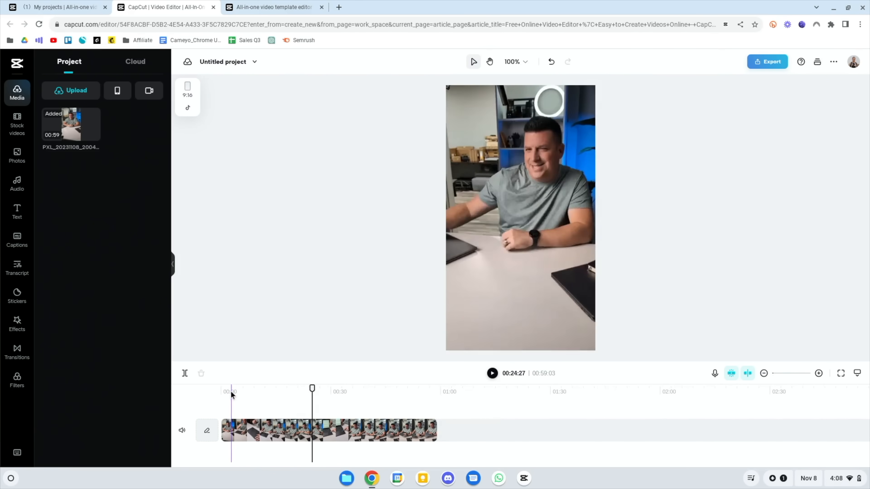
{"action": "left_click", "coordinate": [374, 389]}
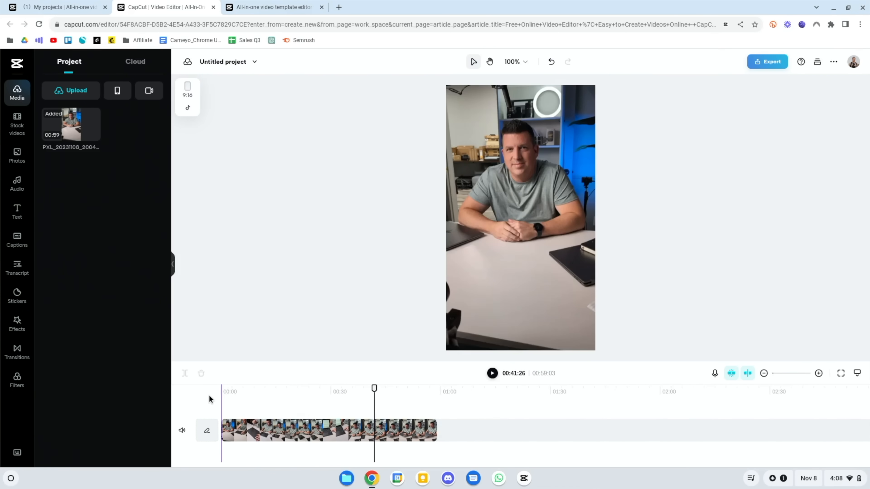
{"action": "left_click", "coordinate": [224, 392]}
{"action": "left_click", "coordinate": [300, 390]}
{"action": "left_click", "coordinate": [349, 392]}
{"action": "left_click", "coordinate": [402, 391]}
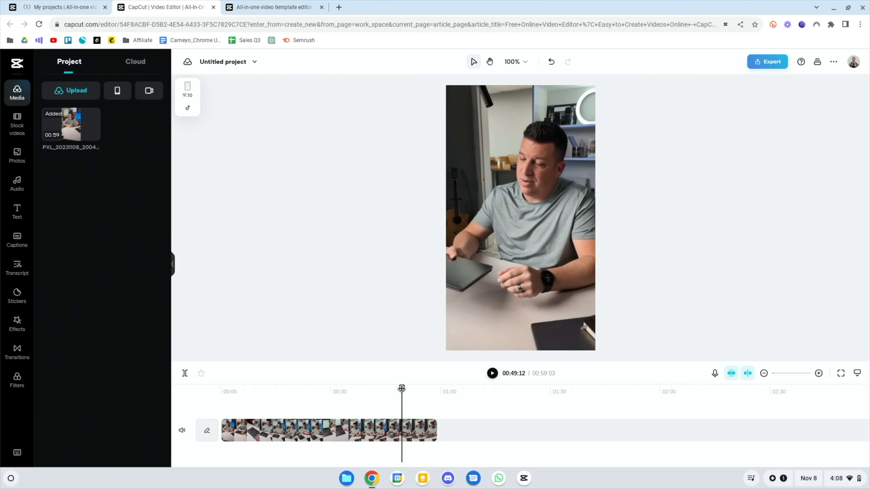
{"action": "left_click", "coordinate": [233, 389]}
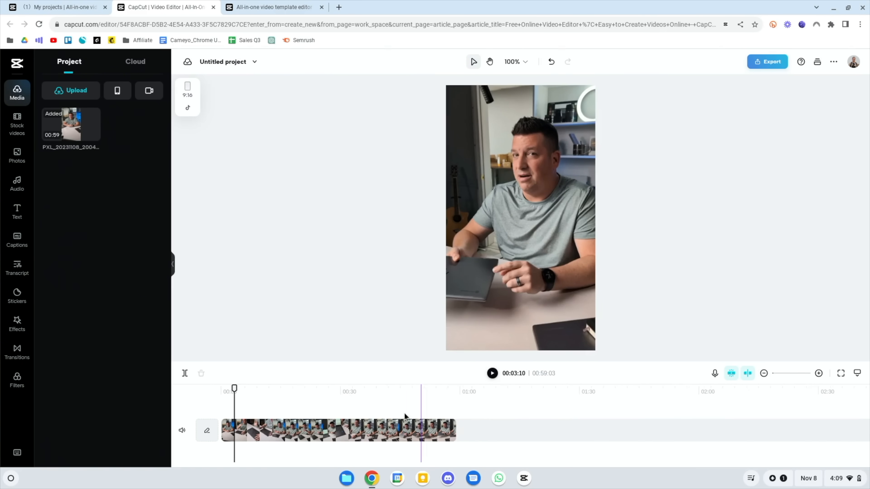
Zoom in the timeline until the clip fills most of its width
{"action": "scroll", "coordinate": [404, 414], "scroll_direction": "up", "scroll_amount": 2}
{"action": "scroll", "coordinate": [404, 413], "scroll_direction": "down", "scroll_amount": 1}
{"action": "scroll", "coordinate": [405, 414], "scroll_direction": "up", "scroll_amount": 3}
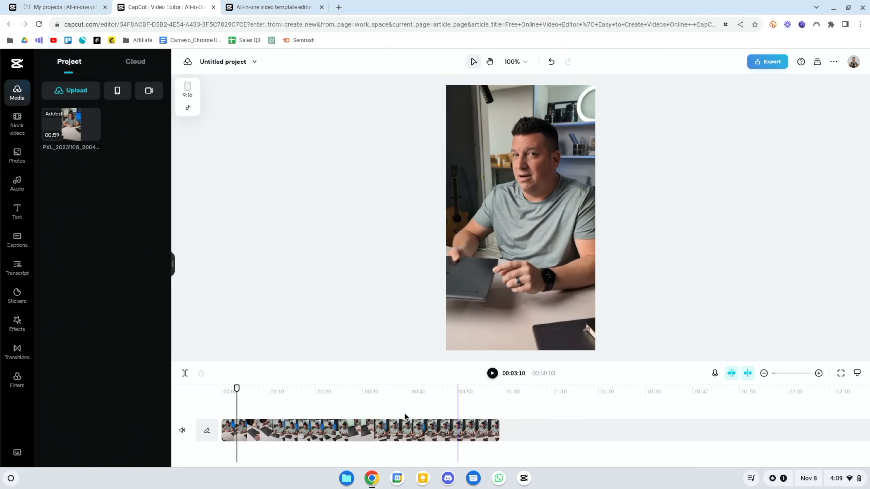
{"action": "scroll", "coordinate": [404, 413], "scroll_direction": "up", "scroll_amount": 2}
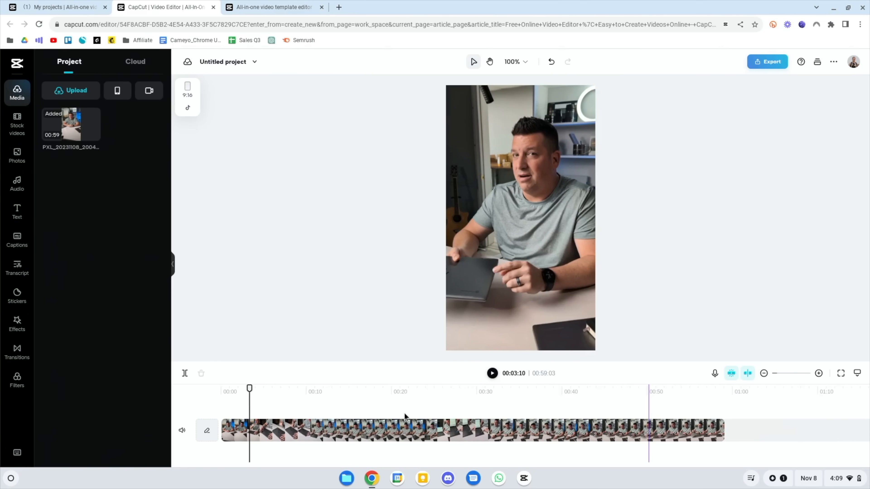
{"action": "scroll", "coordinate": [405, 413], "scroll_direction": "up", "scroll_amount": 1}
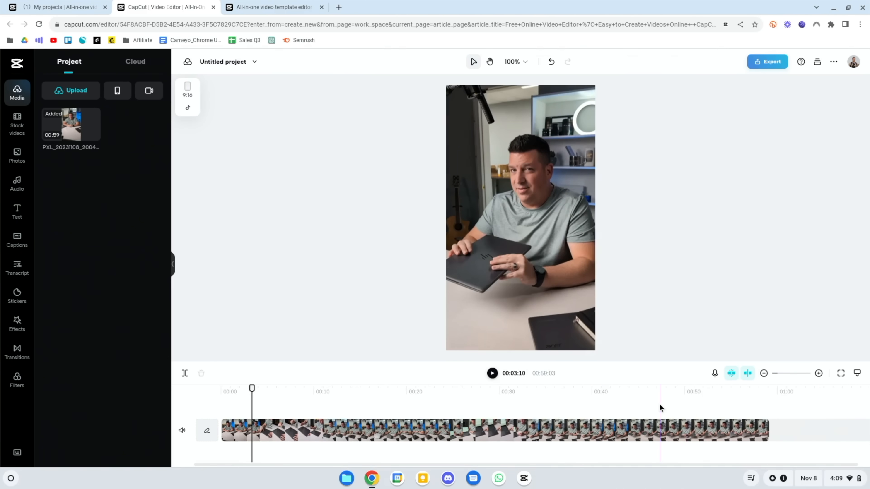
Select the clip and examine its colour adjustment settings: Basic, HSL and Curves
{"action": "left_click", "coordinate": [529, 422]}
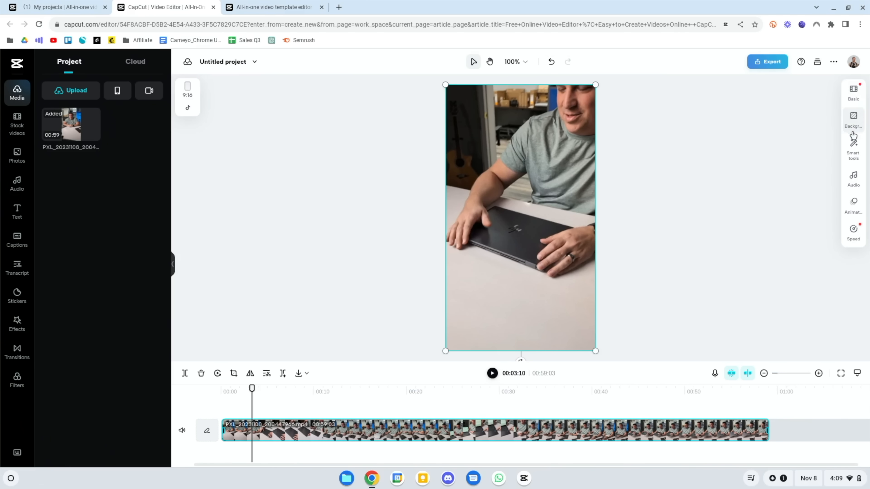
{"action": "left_click", "coordinate": [853, 91]}
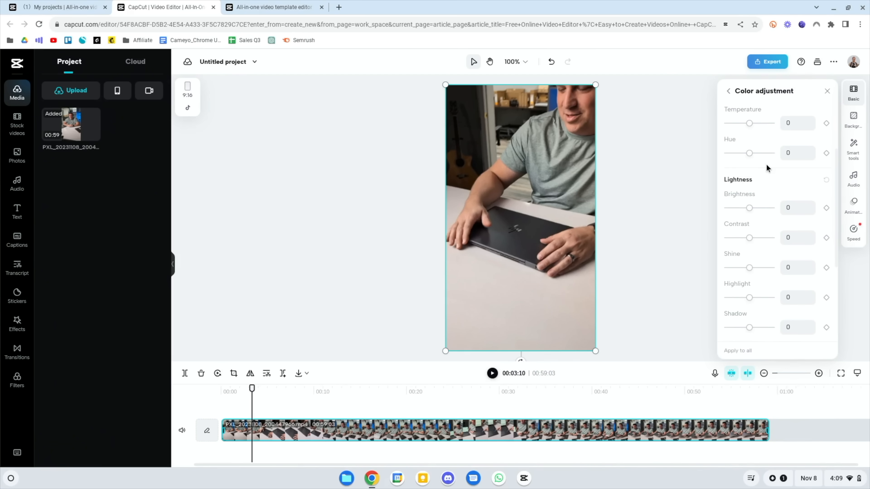
{"action": "scroll", "coordinate": [766, 164], "scroll_direction": "down", "scroll_amount": 3}
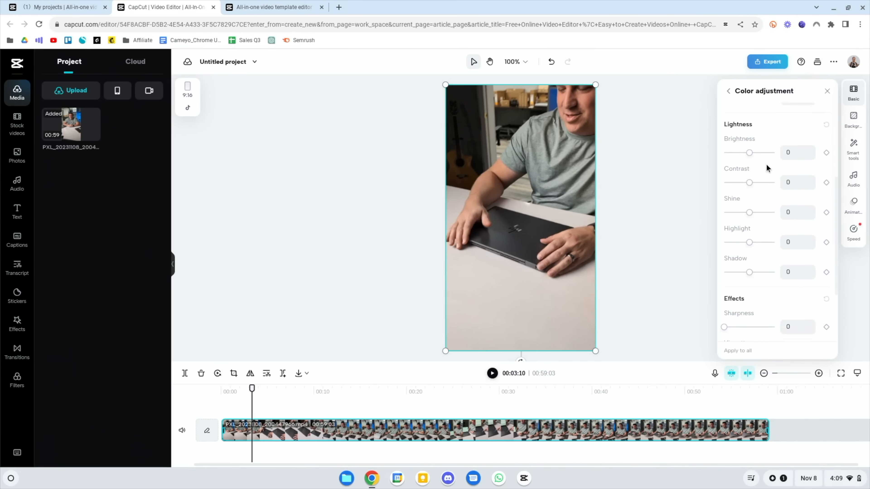
{"action": "scroll", "coordinate": [767, 165], "scroll_direction": "down", "scroll_amount": 2}
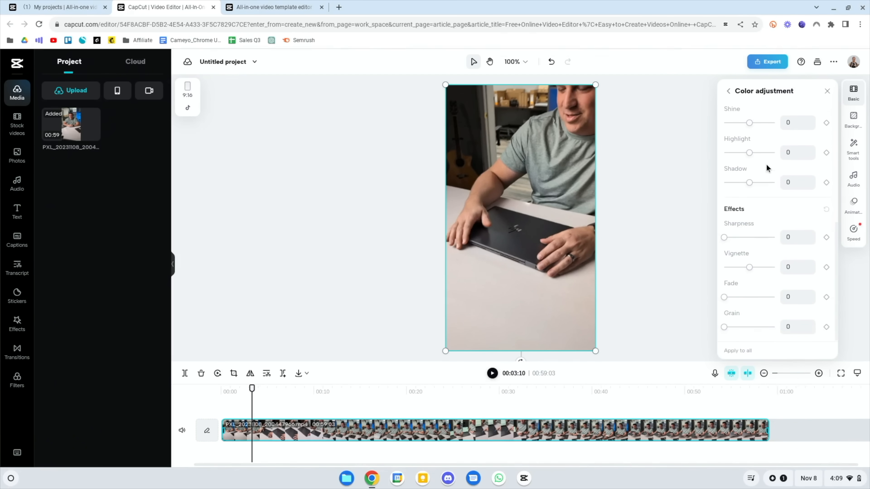
{"action": "scroll", "coordinate": [766, 164], "scroll_direction": "up", "scroll_amount": 2}
{"action": "scroll", "coordinate": [767, 164], "scroll_direction": "up", "scroll_amount": 5}
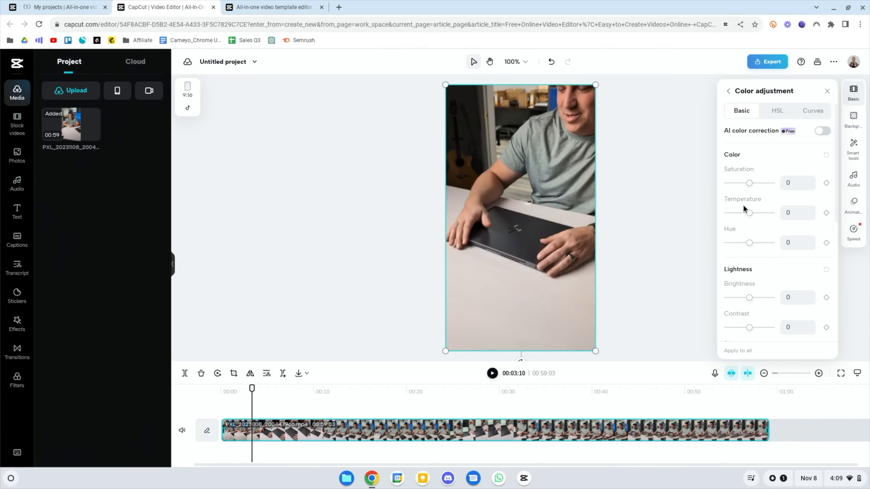
{"action": "left_click", "coordinate": [775, 111]}
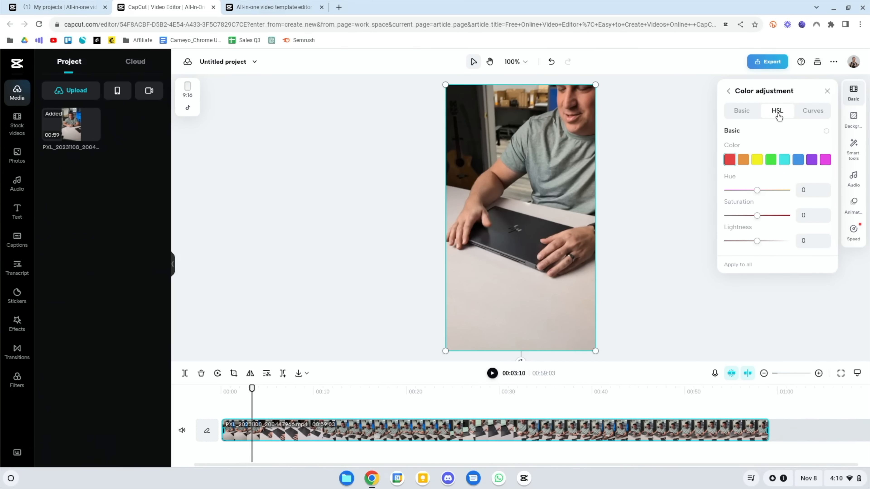
{"action": "left_click", "coordinate": [742, 163]}
{"action": "left_click", "coordinate": [758, 164]}
{"action": "left_click", "coordinate": [822, 111]}
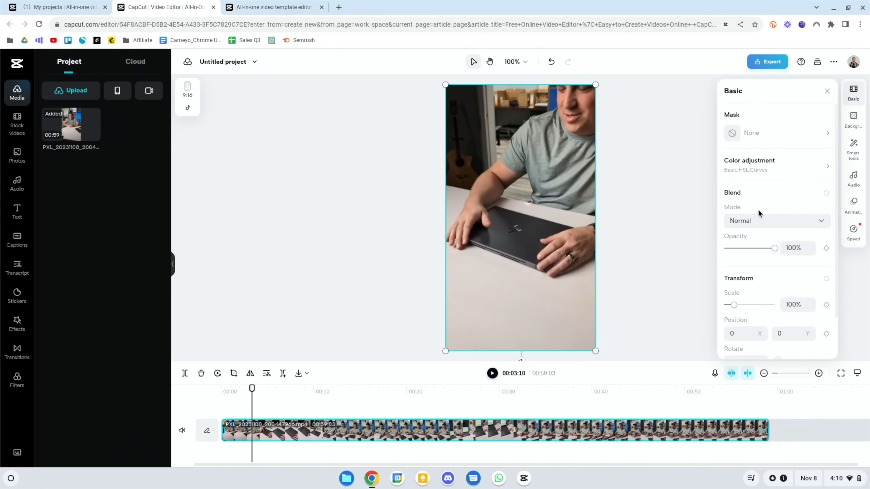
Set the clip's scale to 103%
{"action": "scroll", "coordinate": [745, 209], "scroll_direction": "down", "scroll_amount": 2}
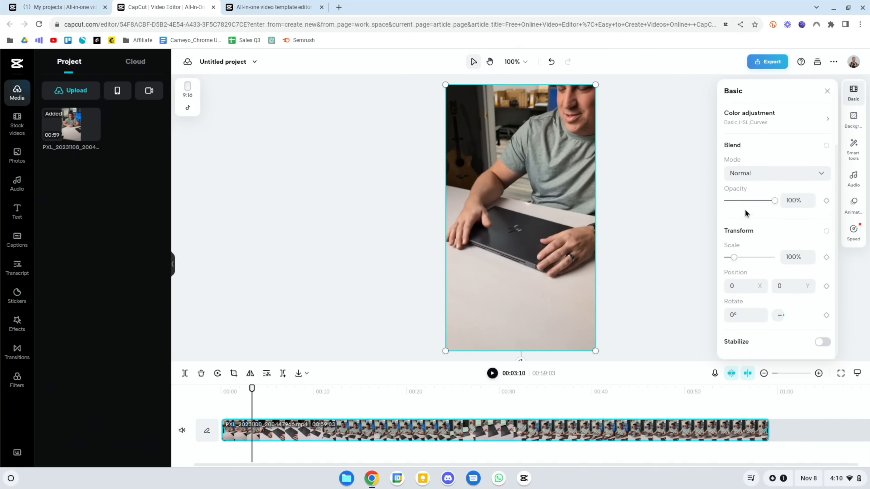
{"action": "left_click_drag", "start_coordinate": [733, 260], "coordinate": [735, 261]}
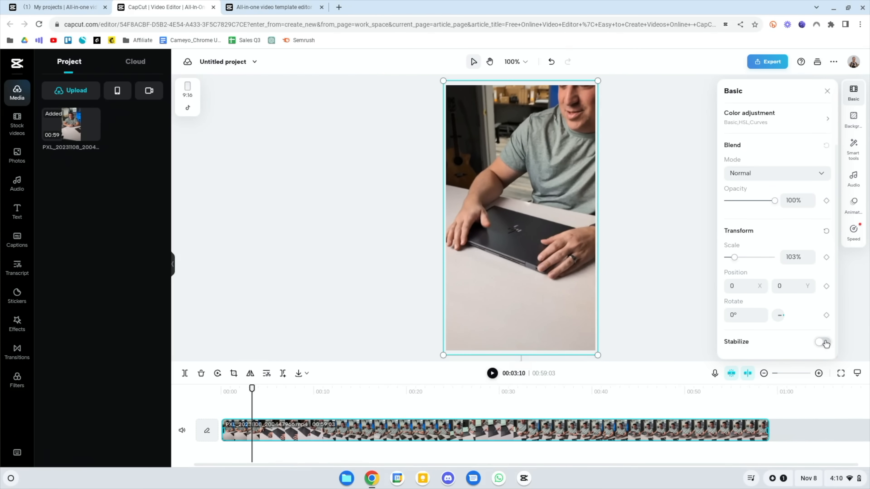
Examine the clip's background, smart tools, audio, animation and speed options
{"action": "left_click", "coordinate": [853, 119]}
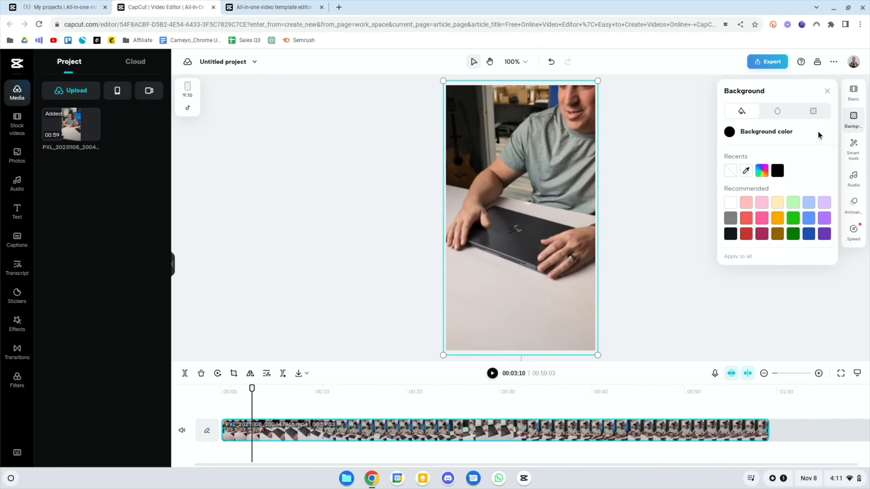
{"action": "left_click", "coordinate": [851, 148]}
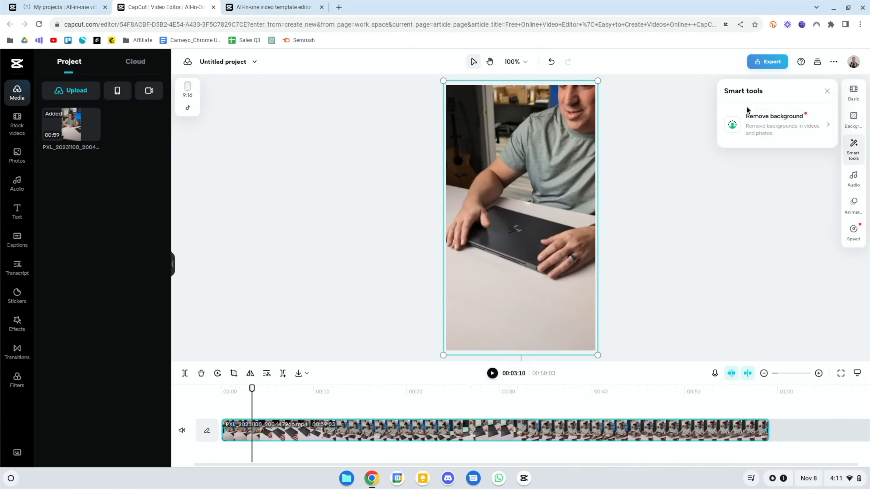
{"action": "mouse_move", "coordinate": [786, 125]}
{"action": "left_click", "coordinate": [852, 179]}
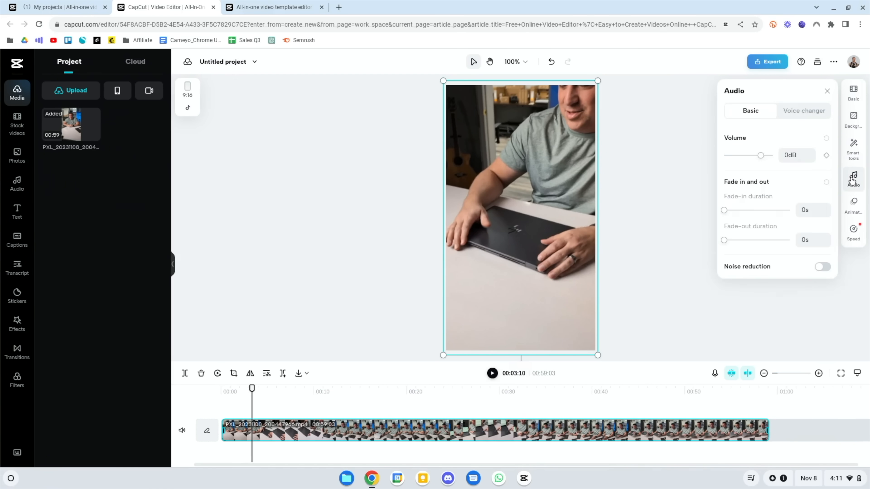
{"action": "left_click", "coordinate": [853, 204]}
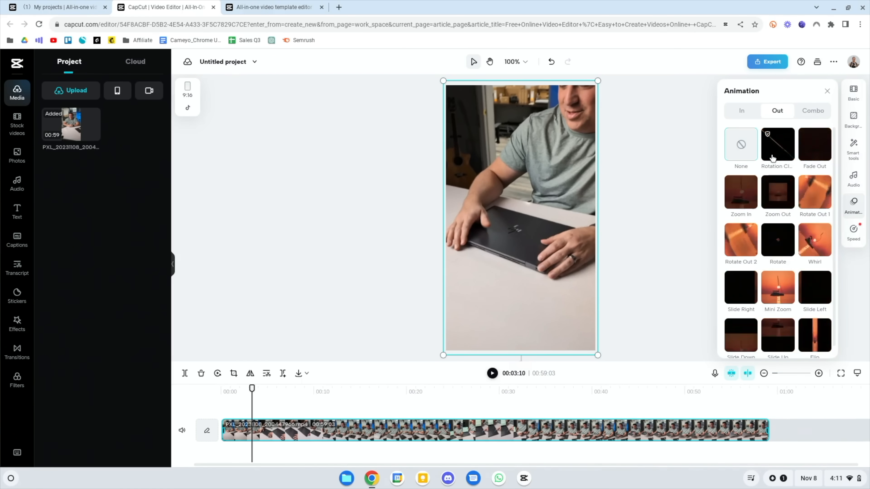
{"action": "left_click", "coordinate": [745, 116]}
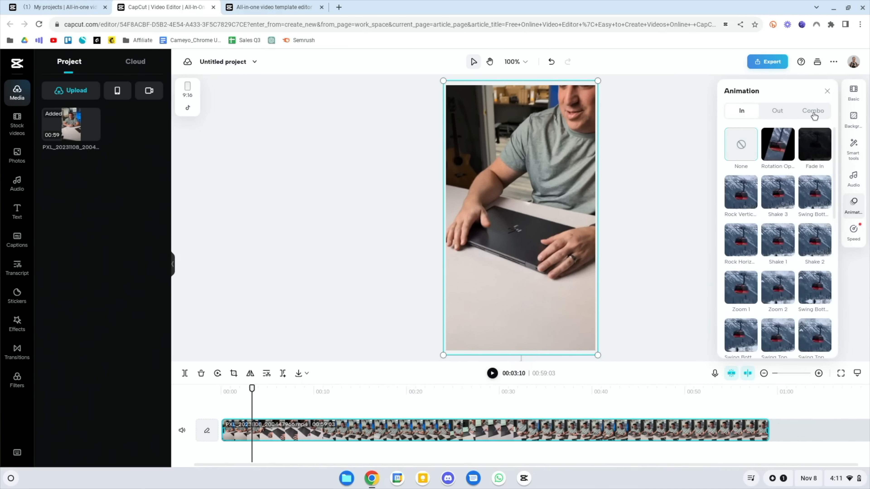
{"action": "left_click", "coordinate": [853, 236]}
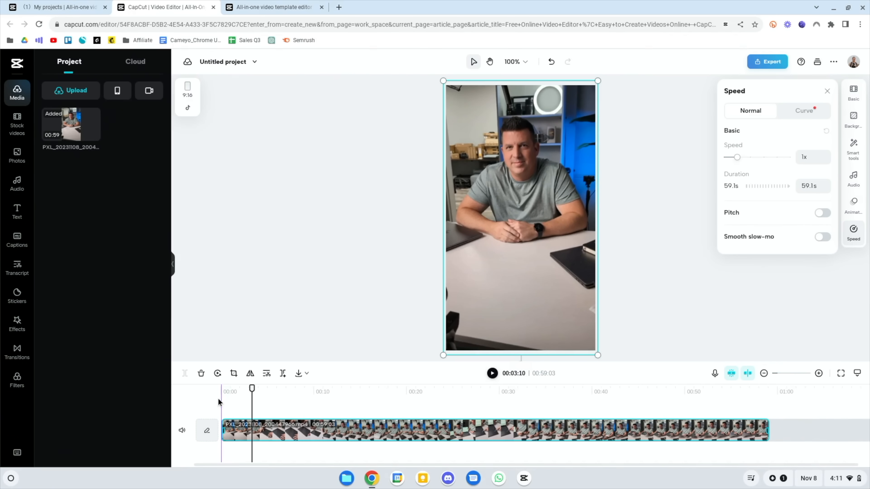
Play the clip's opening seconds repeatedly from the start, raising the system volume
{"action": "key", "text": "space"}
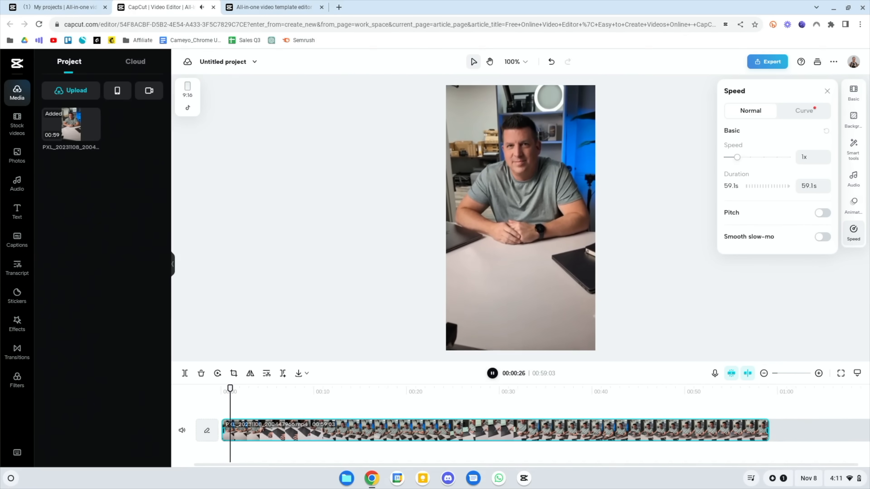
{"action": "key", "text": "space"}
{"action": "key", "text": "XF86AudioRaiseVolume"}
{"action": "key", "text": "XF86AudioRaiseVolume"}
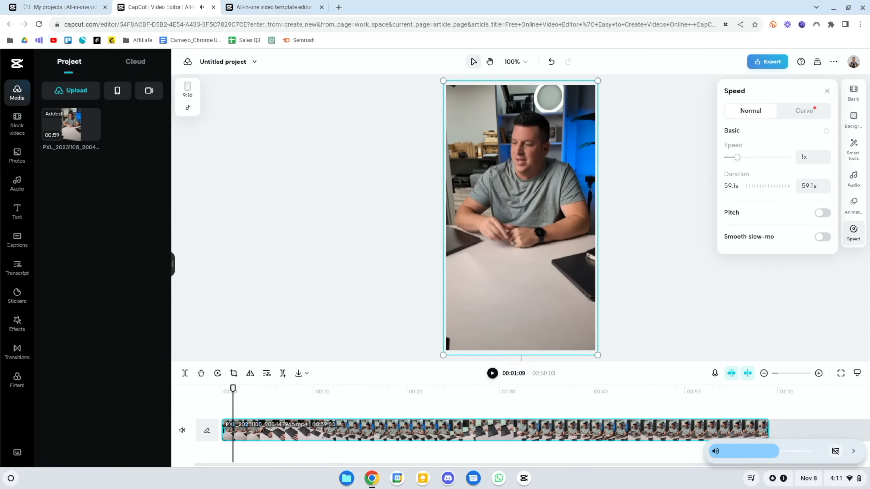
{"action": "left_click_drag", "start_coordinate": [231, 390], "coordinate": [221, 390]}
{"action": "key", "text": "space"}
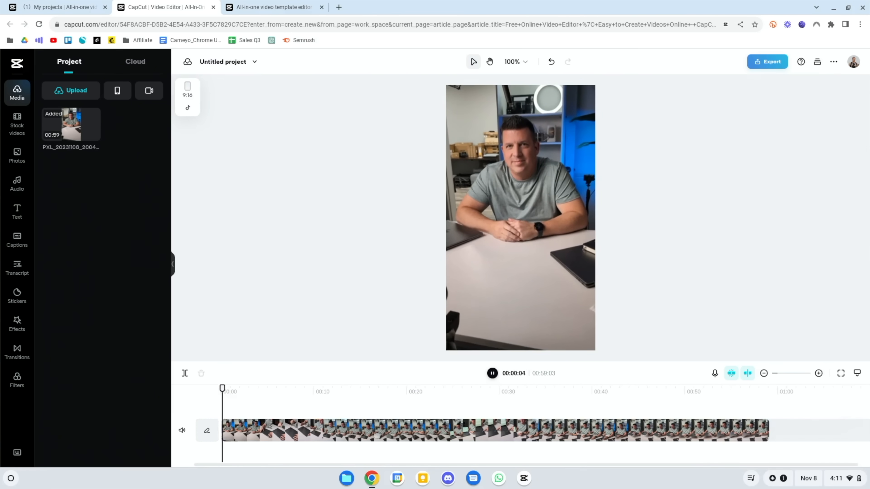
{"action": "key", "text": "space"}
{"action": "key", "text": "XF86AudioRaiseVolume"}
{"action": "key", "text": "XF86AudioRaiseVolume"}
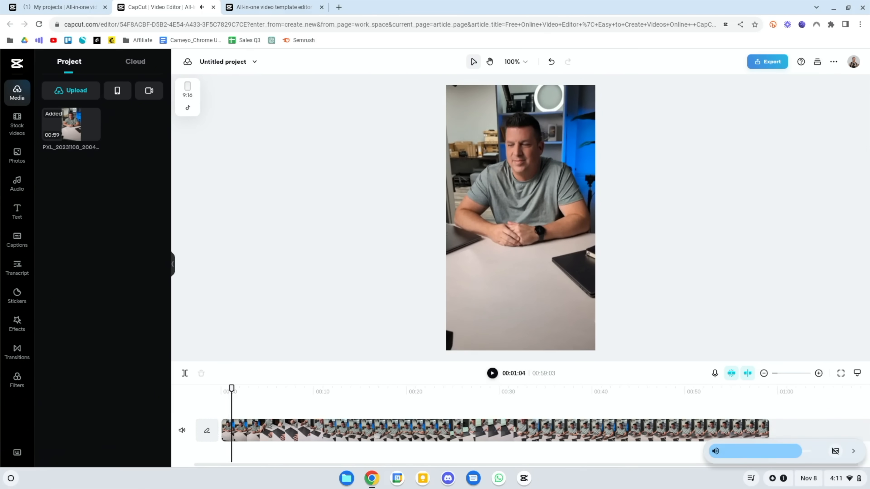
{"action": "key", "text": "space"}
{"action": "key", "text": "space"}
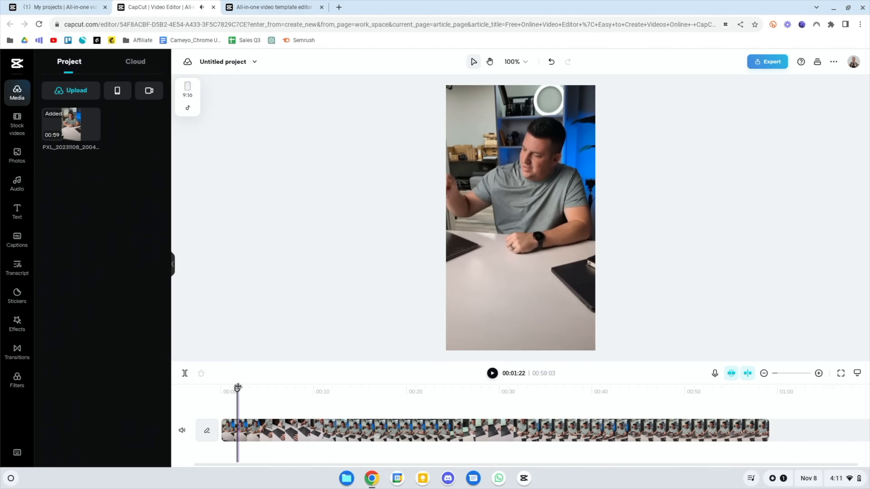
Split the clip at 00:01:01 and delete the short opening segment before the cut
{"action": "left_click_drag", "start_coordinate": [238, 389], "coordinate": [230, 388]}
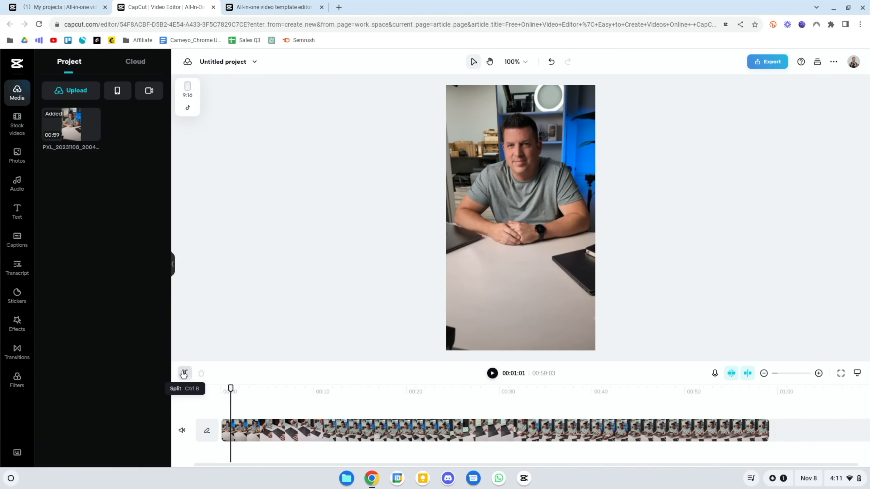
{"action": "left_click", "coordinate": [184, 373]}
{"action": "left_click", "coordinate": [225, 428]}
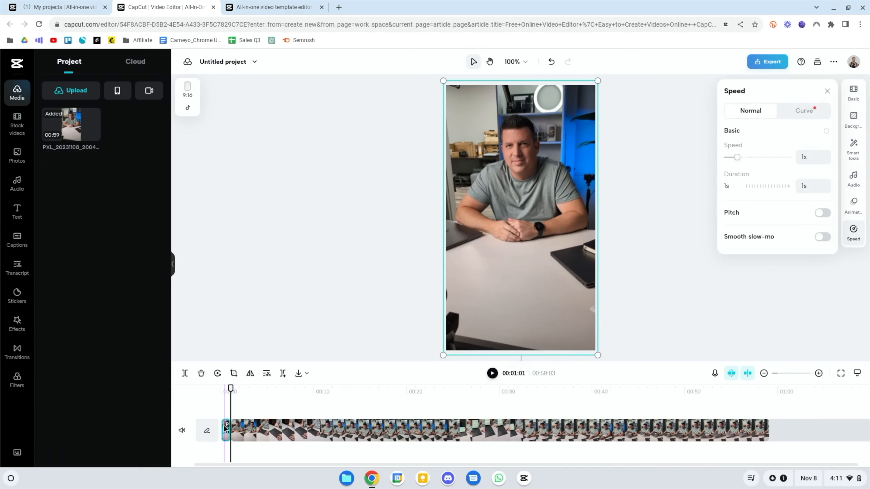
{"action": "key", "text": "Delete"}
Play the closing seconds, split the clip at 00:57:05 and delete the leftover end segment
{"action": "left_click", "coordinate": [746, 407]}
{"action": "key", "text": "space"}
{"action": "left_click", "coordinate": [732, 405]}
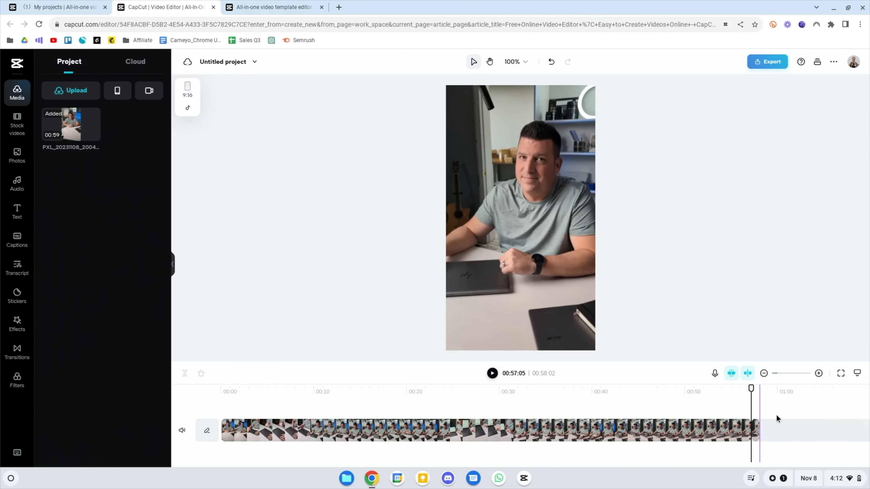
{"action": "left_click", "coordinate": [756, 431]}
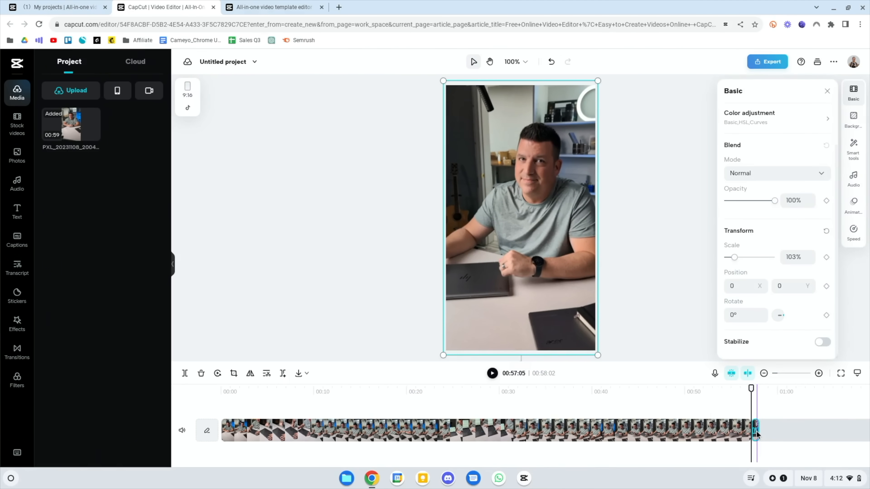
{"action": "key", "text": "Delete"}
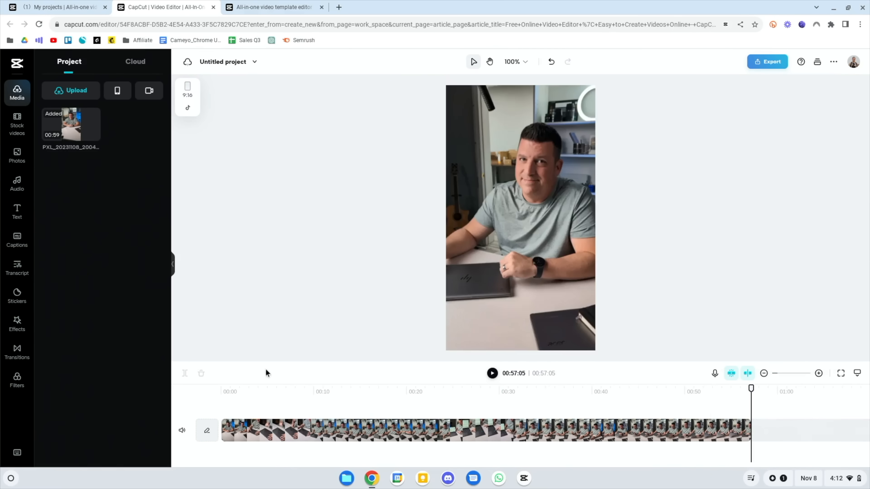
Play the trimmed clip from its beginning to review the opening seconds
{"action": "key", "text": "space"}
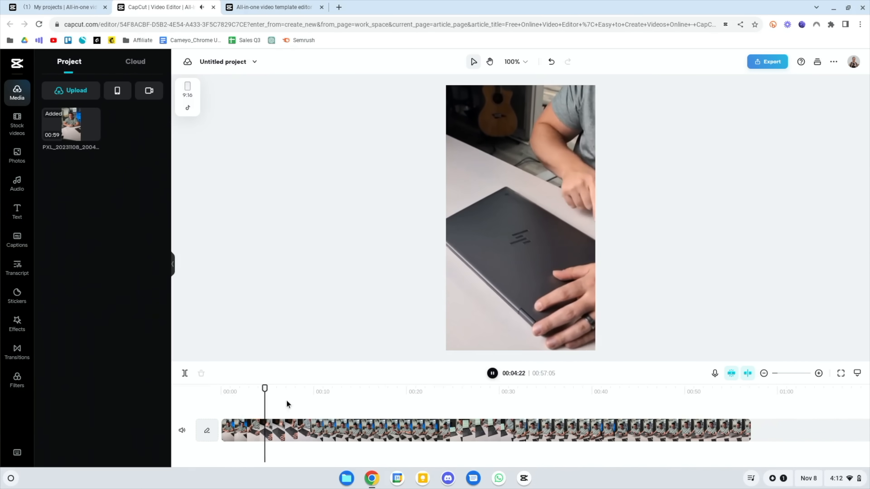
{"action": "key", "text": "space"}
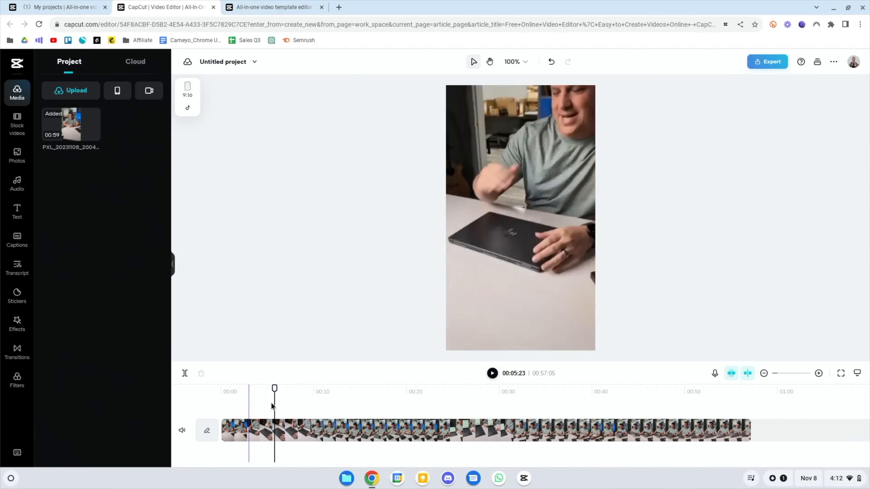
{"action": "left_click", "coordinate": [492, 437]}
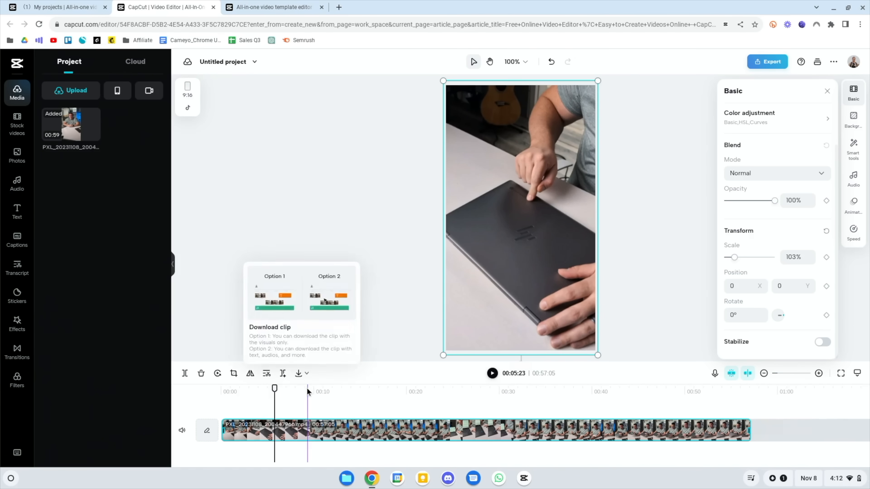
{"action": "left_click_drag", "start_coordinate": [274, 401], "coordinate": [221, 402]}
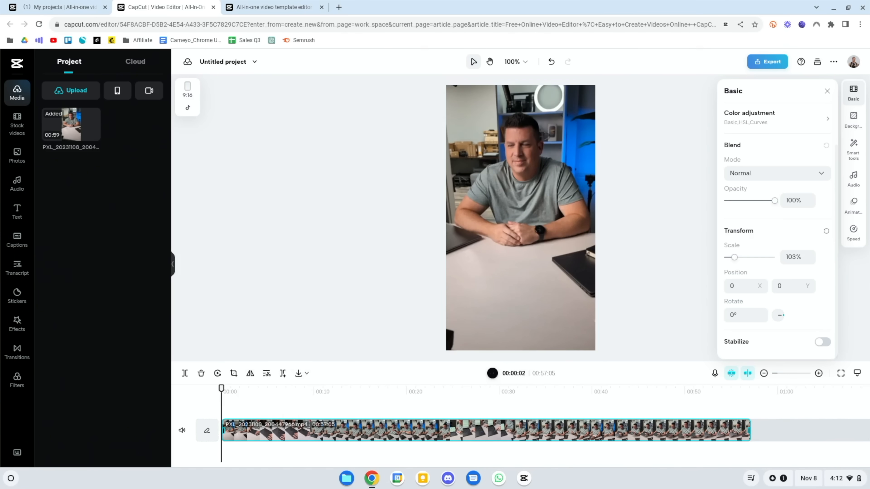
{"action": "key", "text": "space"}
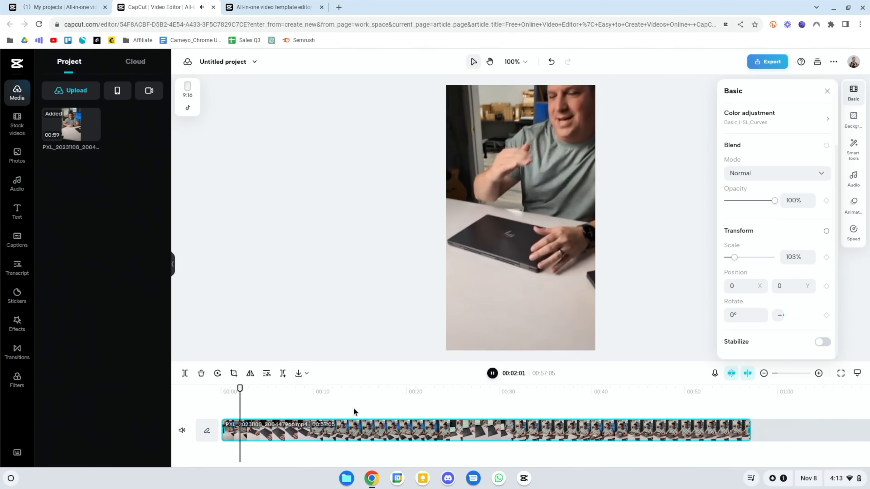
Set the clip's colour temperature to -5 and play the clip from the start to check the look
{"action": "left_click", "coordinate": [321, 402]}
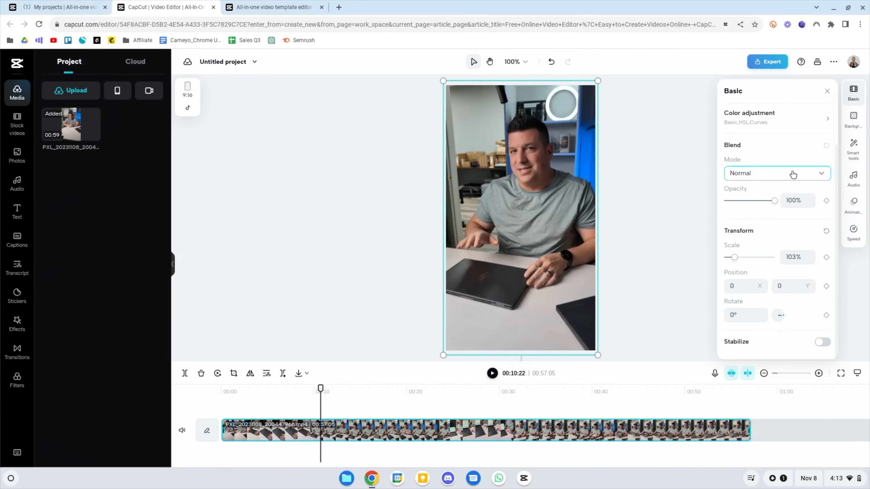
{"action": "left_click", "coordinate": [796, 123]}
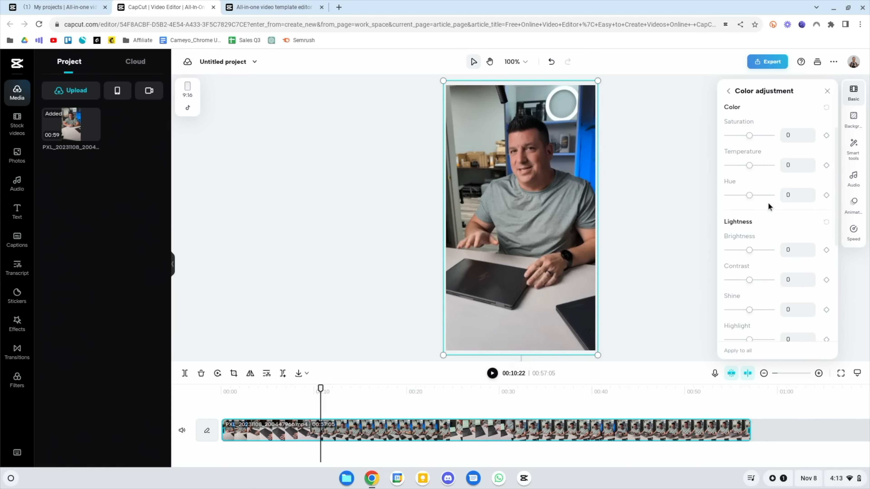
{"action": "mouse_move", "coordinate": [750, 167]}
{"action": "left_mouse_down"}
{"action": "mouse_move", "coordinate": [730, 171]}
{"action": "mouse_move", "coordinate": [774, 167]}
{"action": "mouse_move", "coordinate": [739, 168]}
{"action": "mouse_move", "coordinate": [748, 169]}
{"action": "left_mouse_up"}
{"action": "left_click", "coordinate": [222, 413]}
{"action": "key", "text": "space"}
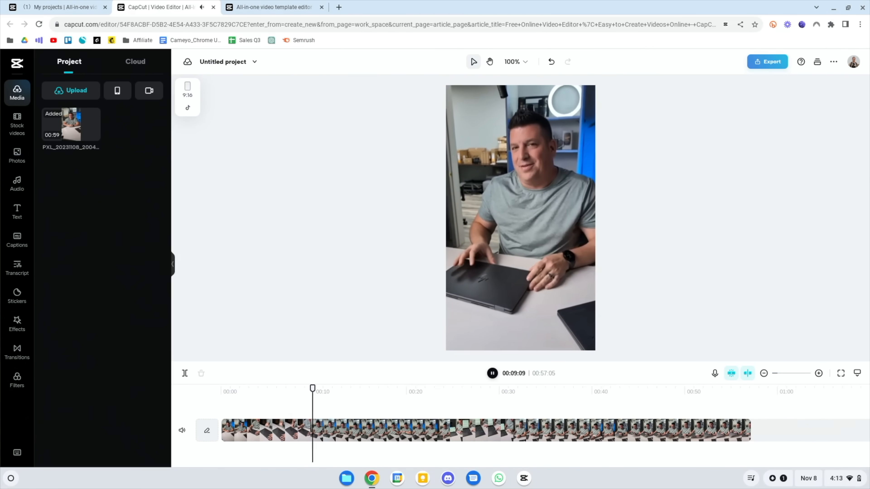
{"action": "key", "text": "space"}
Raise the clip's audio volume to 2.2 dB and play it from the start with the system volume turned up
{"action": "left_click", "coordinate": [340, 428]}
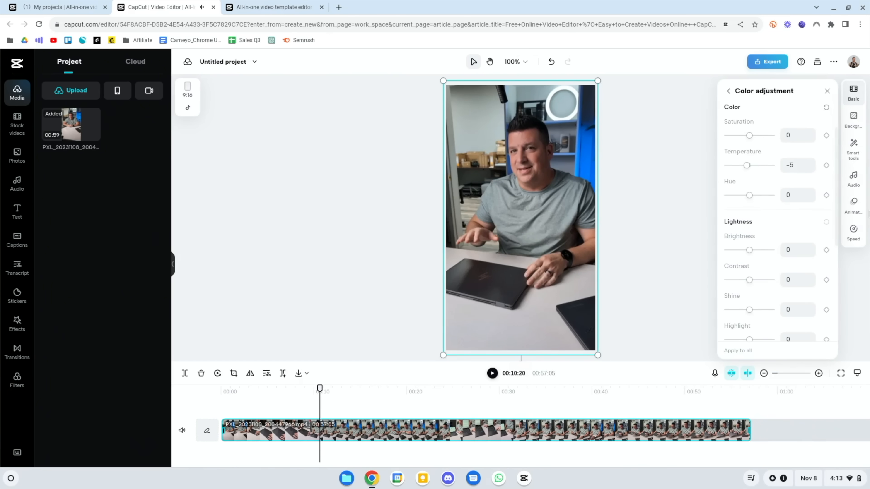
{"action": "left_click", "coordinate": [854, 184]}
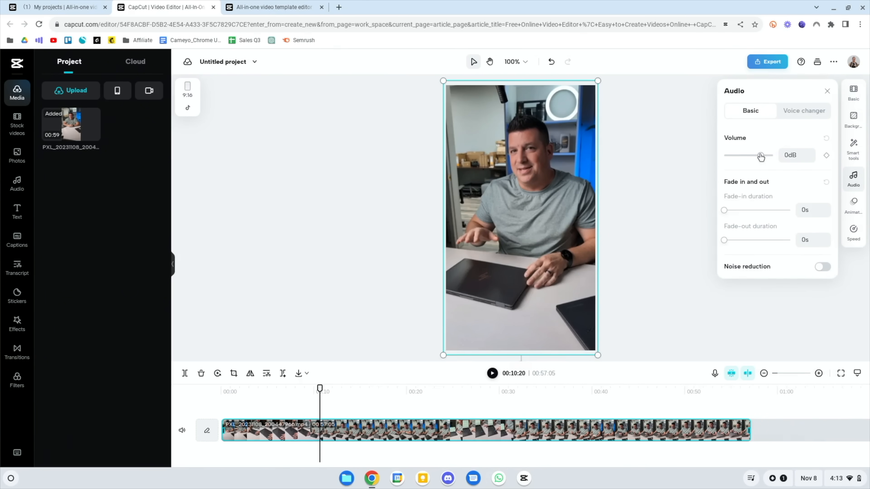
{"action": "left_click_drag", "start_coordinate": [760, 159], "coordinate": [764, 160]}
{"action": "left_click", "coordinate": [207, 400]}
{"action": "key", "text": "space"}
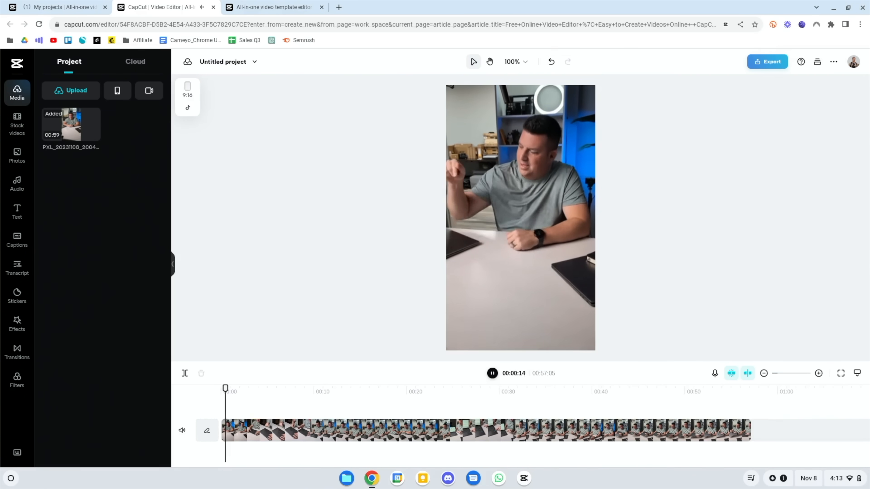
{"action": "key", "text": "XF86AudioRaiseVolume"}
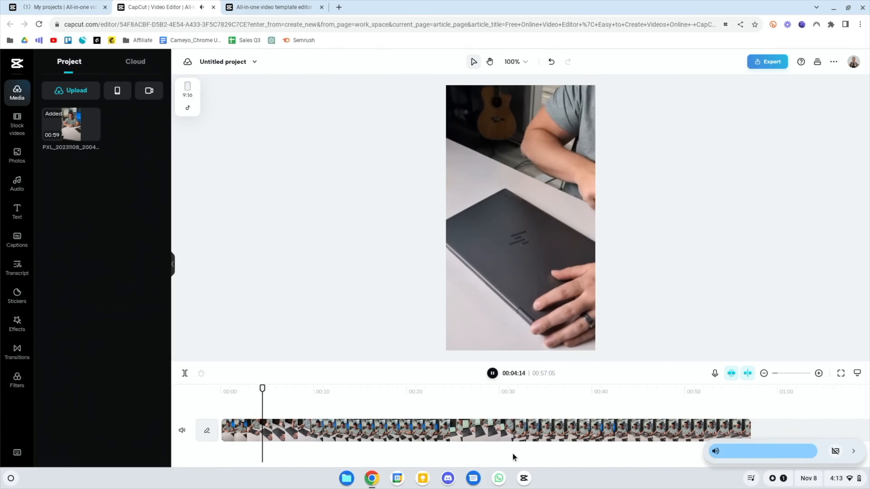
{"action": "key", "text": "space"}
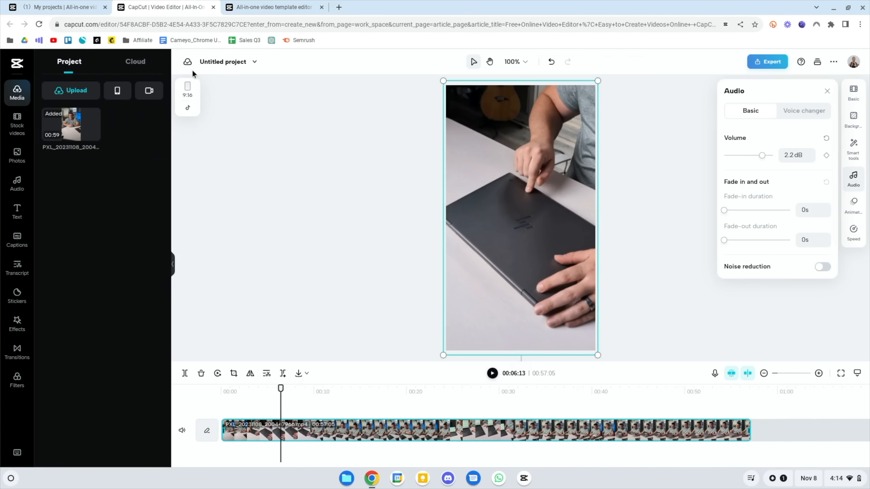
Turn on the TikTok interface overlay in the preview and generate auto captions with English (US) as the video language
{"action": "left_click", "coordinate": [188, 108]}
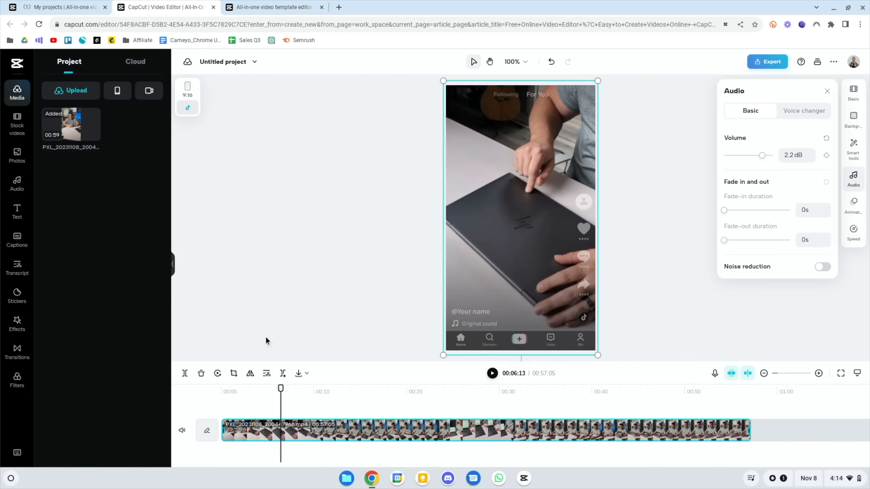
{"action": "left_click", "coordinate": [17, 239]}
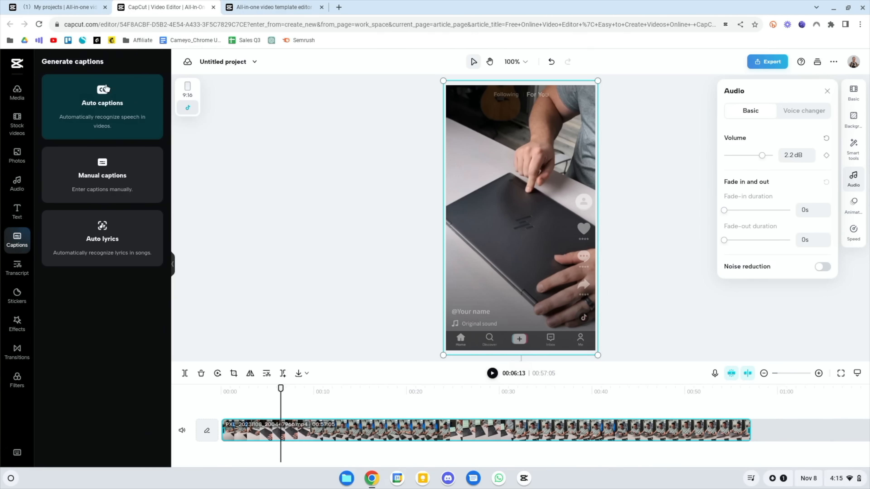
{"action": "left_click", "coordinate": [102, 103]}
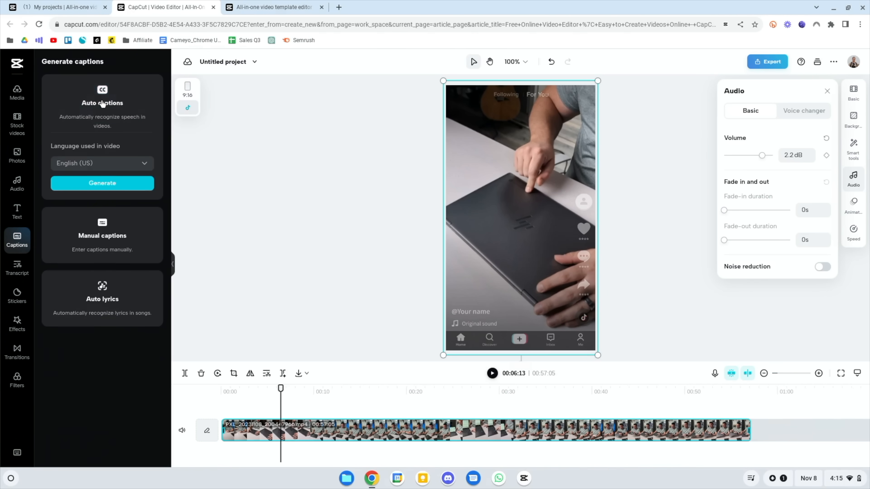
{"action": "left_click", "coordinate": [113, 170]}
{"action": "left_click", "coordinate": [129, 161]}
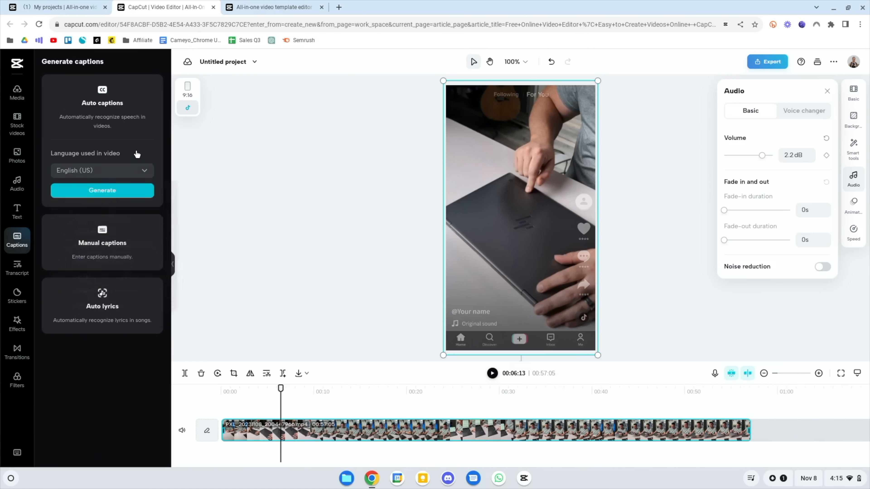
{"action": "left_click", "coordinate": [103, 191]}
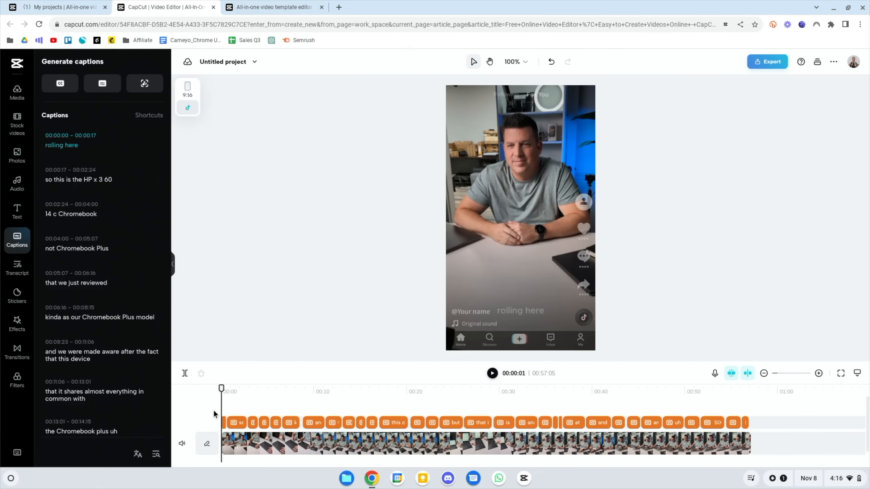
Review the generated captions, checking several lines against the preview and their timeline segments
{"action": "left_click", "coordinate": [89, 174]}
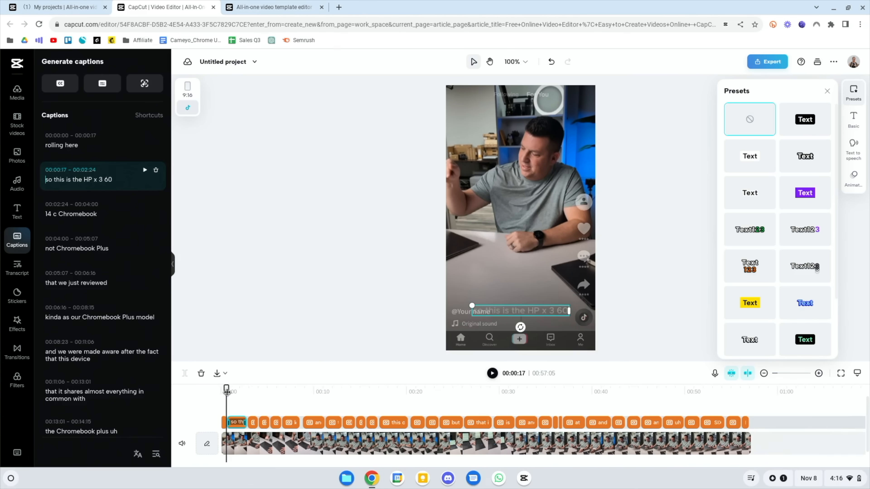
{"action": "left_click_drag", "start_coordinate": [227, 390], "coordinate": [239, 393]}
{"action": "scroll", "coordinate": [239, 394], "scroll_direction": "up", "scroll_amount": 2}
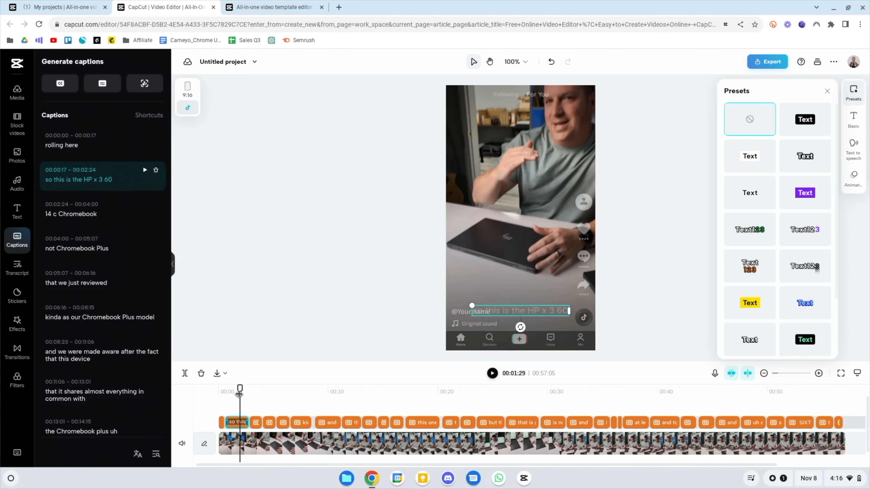
{"action": "scroll", "coordinate": [239, 394], "scroll_direction": "down", "scroll_amount": 1}
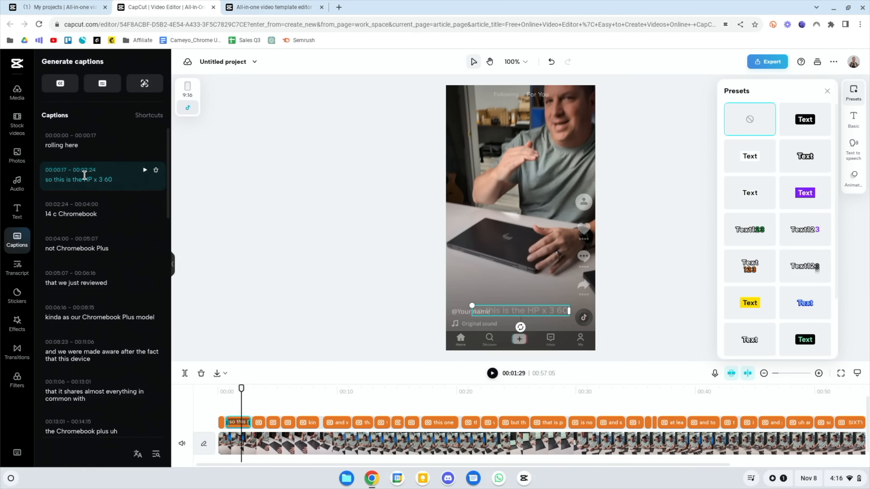
{"action": "scroll", "coordinate": [85, 175], "scroll_direction": "down", "scroll_amount": 1}
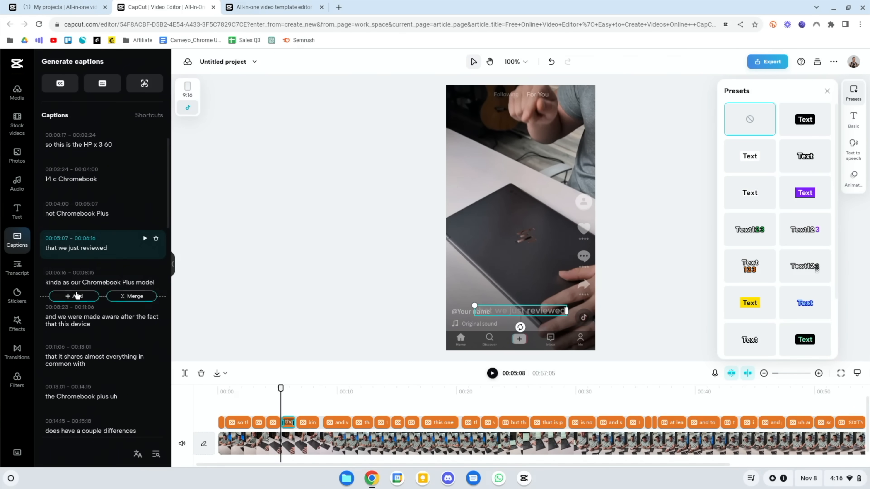
{"action": "left_click", "coordinate": [76, 284]}
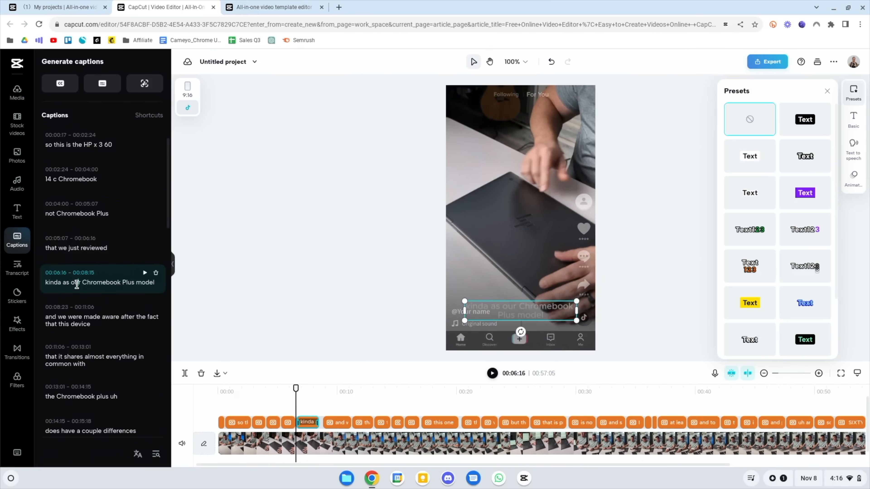
{"action": "scroll", "coordinate": [77, 285], "scroll_direction": "down", "scroll_amount": 1}
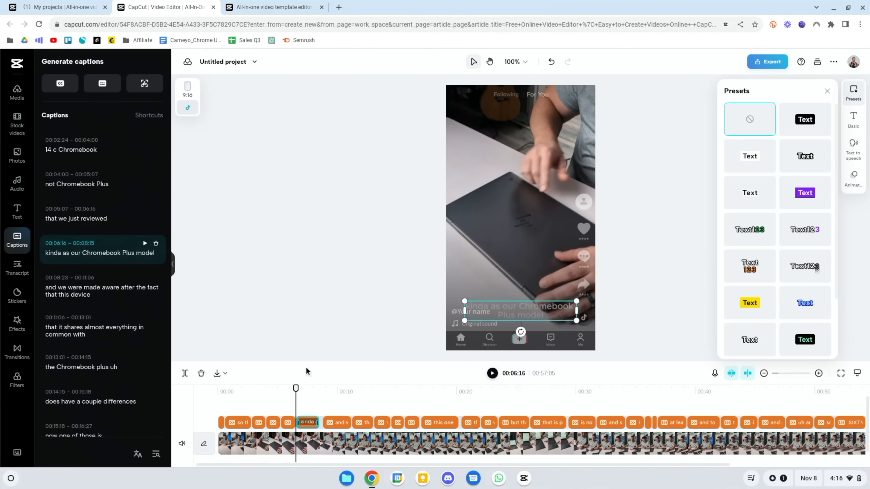
{"action": "scroll", "coordinate": [223, 406], "scroll_direction": "left", "scroll_amount": 1}
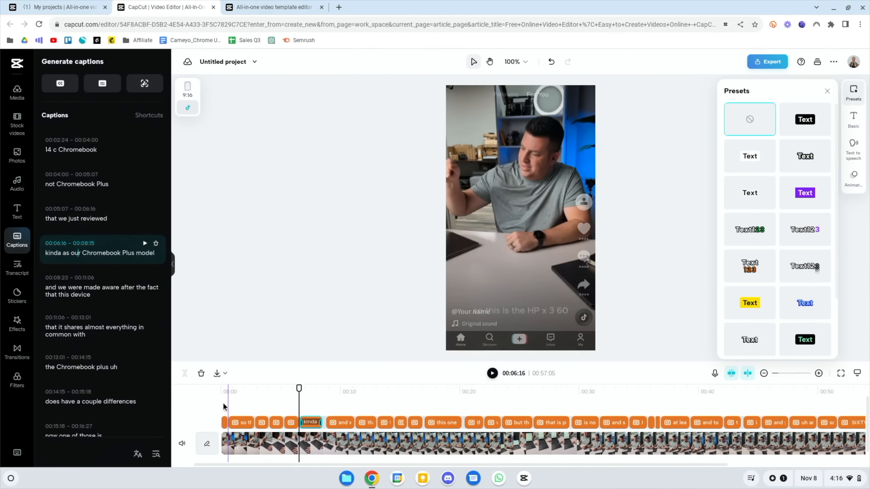
Play the opening from the start and delete the first caption, "rolling here"
{"action": "left_click", "coordinate": [234, 400]}
{"action": "left_click_drag", "start_coordinate": [234, 400], "coordinate": [222, 406]}
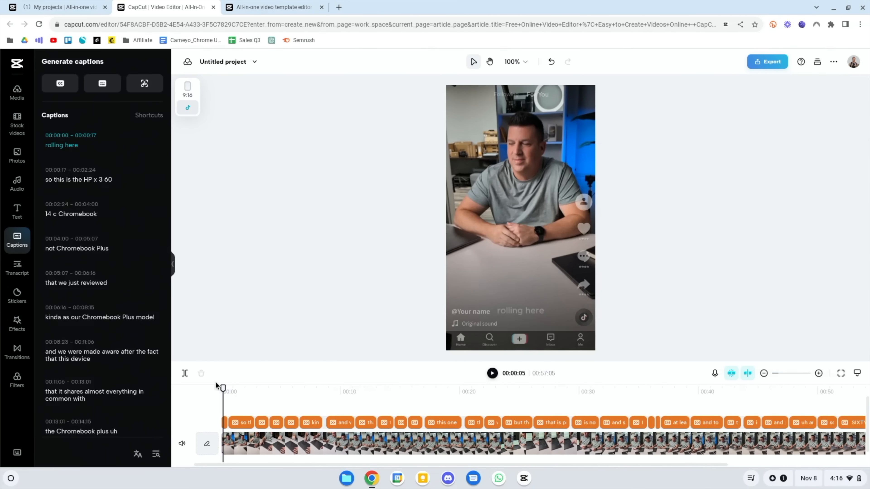
{"action": "key", "text": "space"}
{"action": "key", "text": "space"}
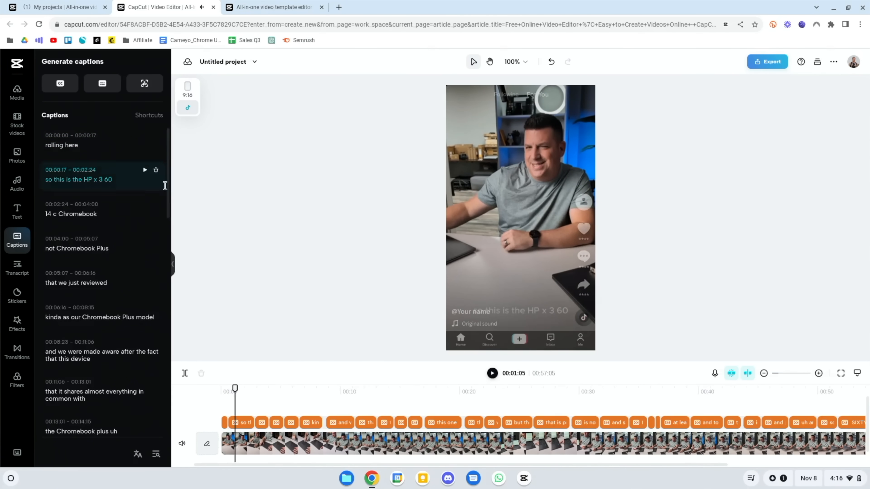
{"action": "left_click", "coordinate": [225, 424]}
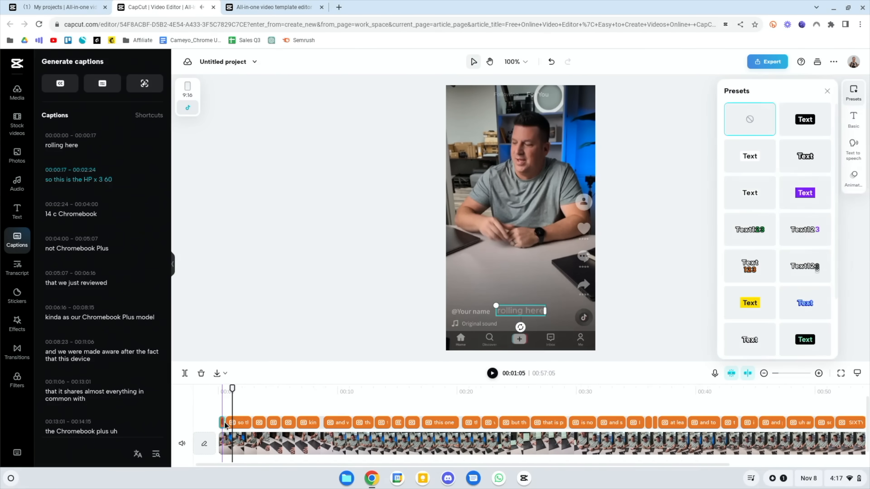
{"action": "scroll", "coordinate": [225, 418], "scroll_direction": "up", "scroll_amount": 3}
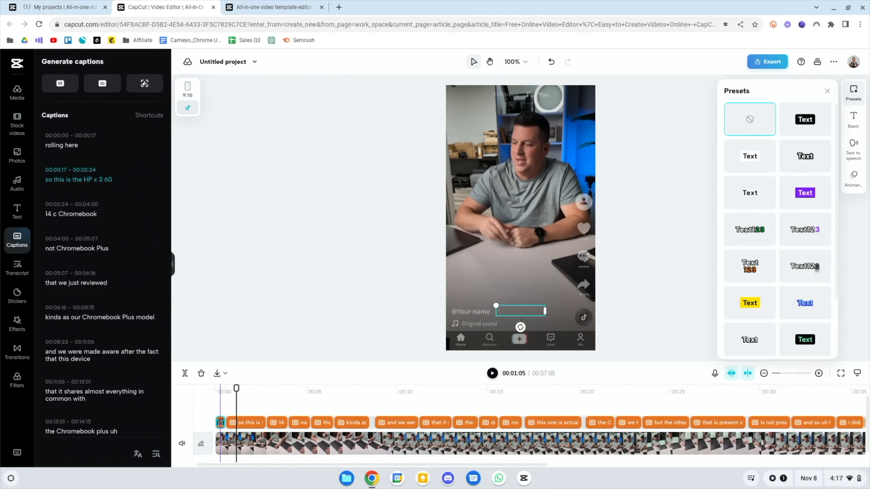
{"action": "key", "text": "Delete"}
{"action": "key", "text": "space"}
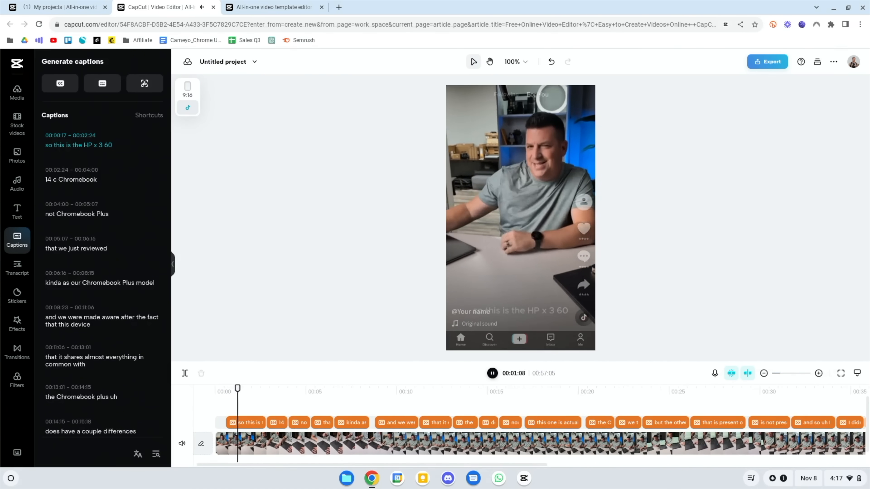
Move the "so this is the HP x 3 60" caption above the TikTok account name and apply the preset with black text on yellow
{"action": "left_click", "coordinate": [241, 423]}
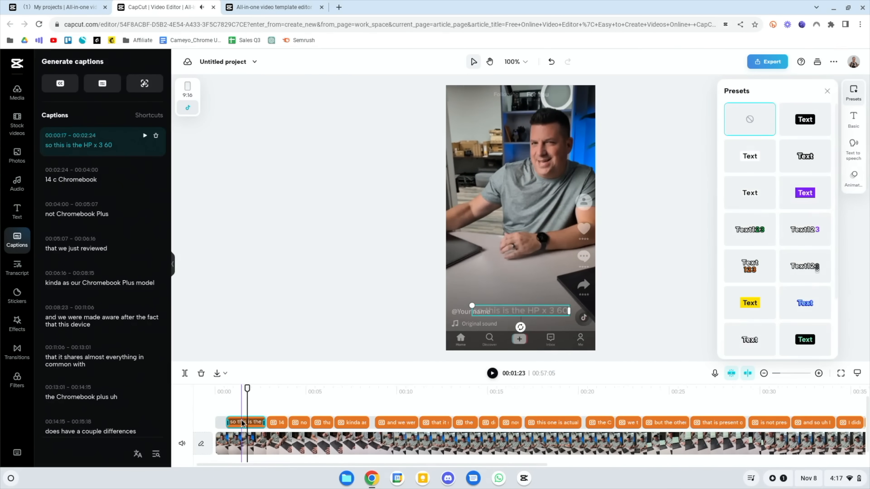
{"action": "left_click_drag", "start_coordinate": [522, 314], "coordinate": [520, 295]}
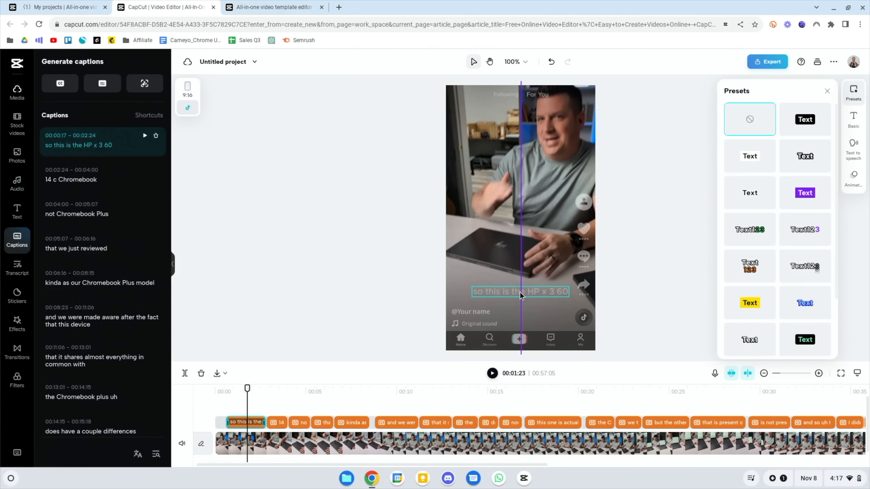
{"action": "left_click", "coordinate": [753, 302]}
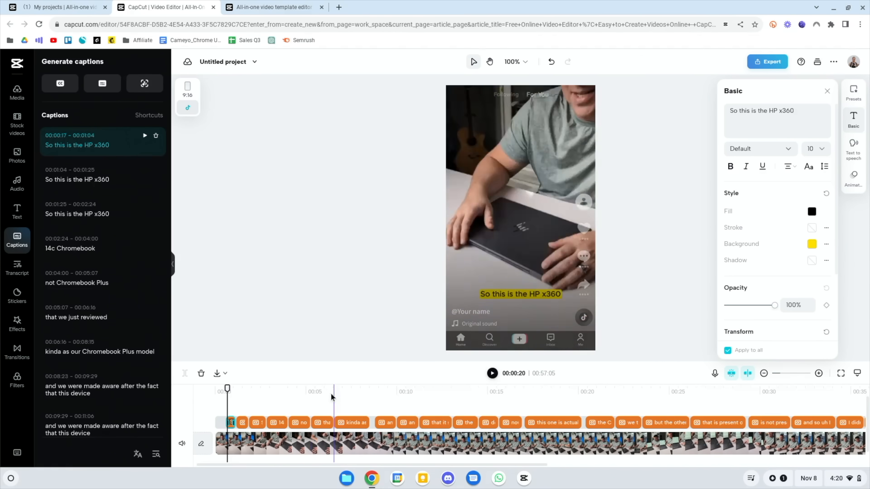
Select the "kinda as our Chromebook Plus model" caption and slightly adjust the caption scale with the change applied to all captions
{"action": "left_click", "coordinate": [371, 388]}
{"action": "left_click", "coordinate": [357, 391]}
{"action": "left_click", "coordinate": [541, 288]}
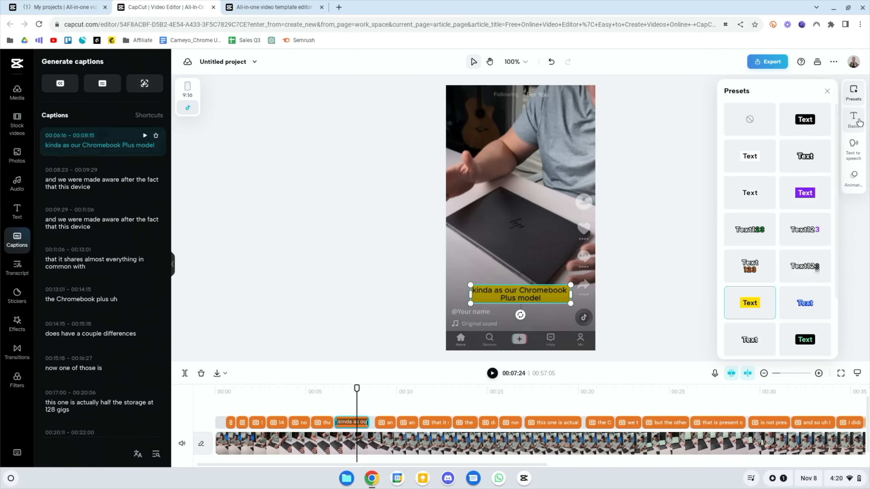
{"action": "left_click", "coordinate": [853, 118]}
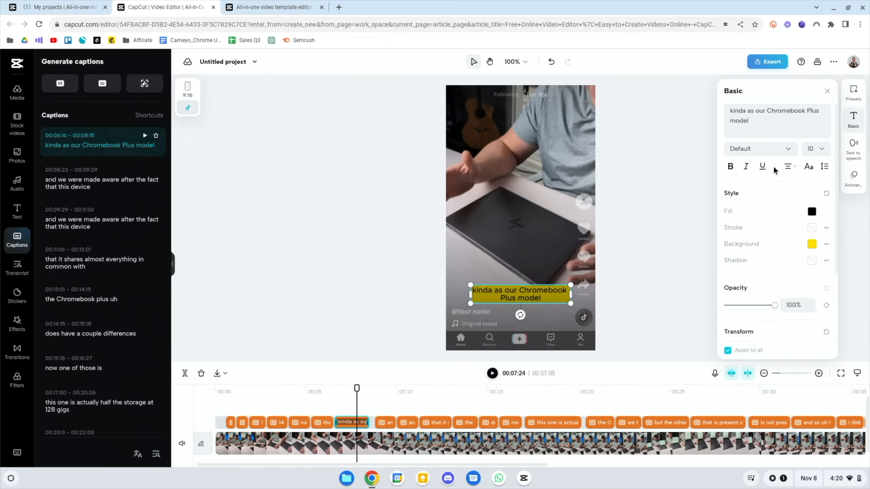
{"action": "scroll", "coordinate": [755, 275], "scroll_direction": "down", "scroll_amount": 3}
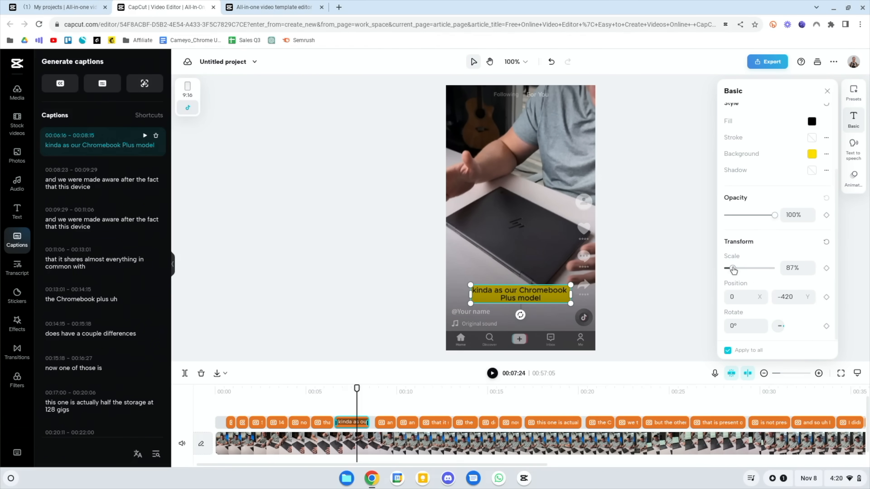
{"action": "left_click_drag", "start_coordinate": [733, 269], "coordinate": [735, 270]}
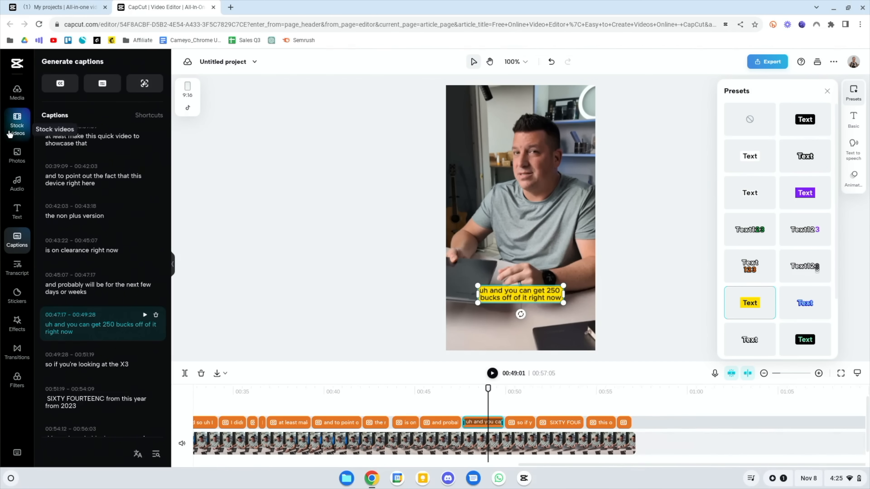
Add the recommended stock clip of the grey cat after the end of the main footage and play its opening
{"action": "left_click", "coordinate": [17, 124]}
{"action": "left_click", "coordinate": [63, 250]}
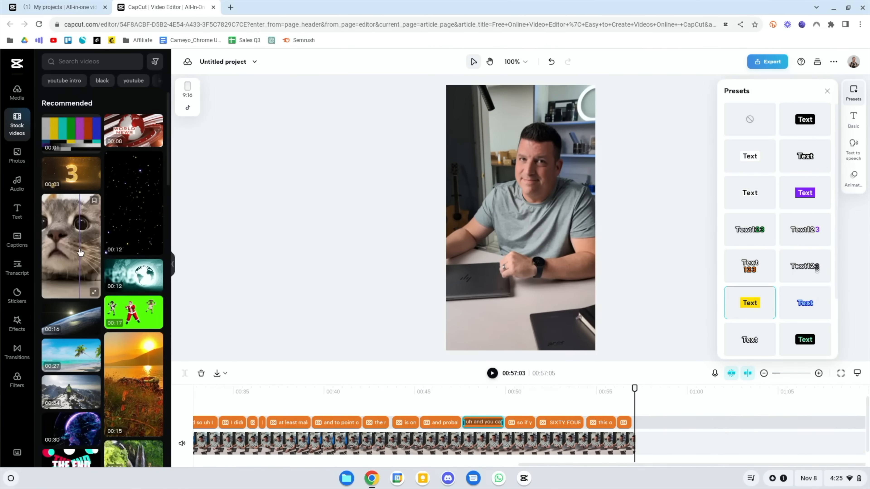
{"action": "key", "text": "space"}
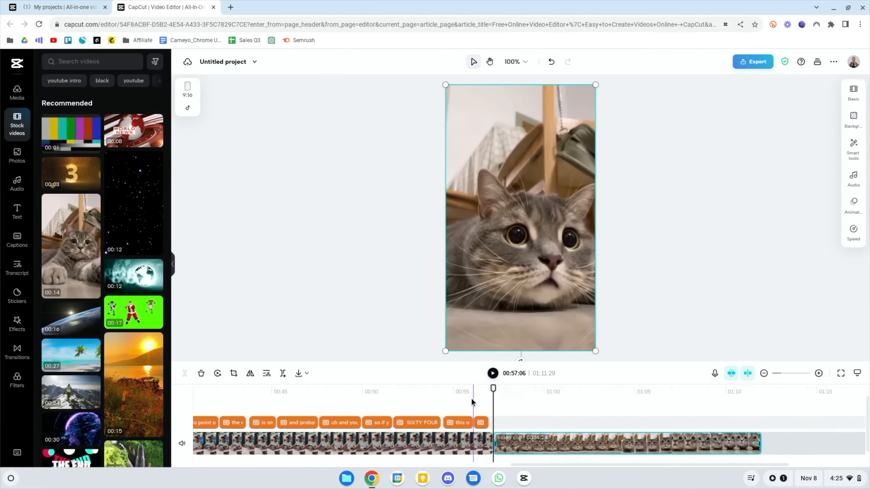
{"action": "key", "text": "space"}
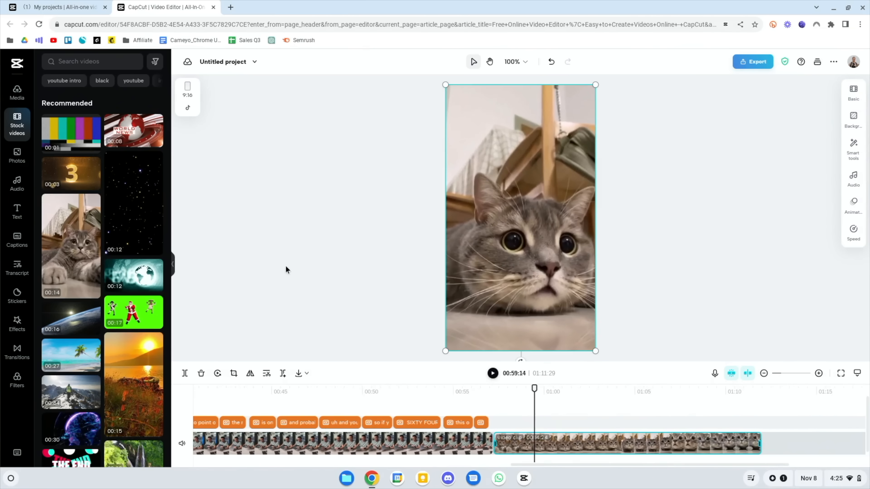
Add a heading over the cat clip reading "CHROME OS" and "IS THE BEST" on two lines, and centre its text
{"action": "left_click", "coordinate": [17, 212]}
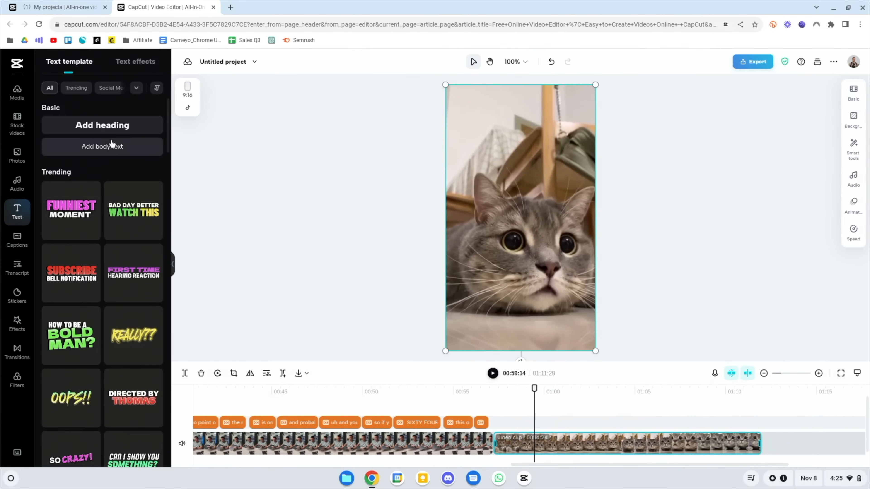
{"action": "left_click", "coordinate": [119, 128]}
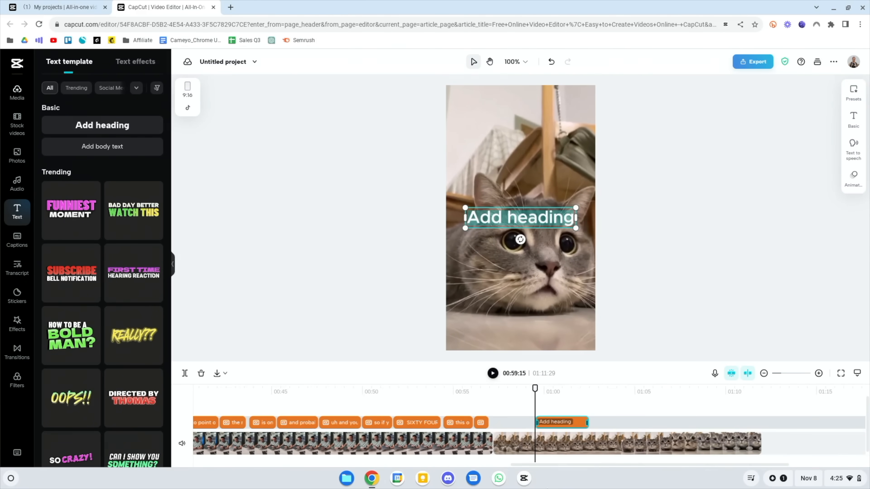
{"action": "left_click", "coordinate": [537, 218]}
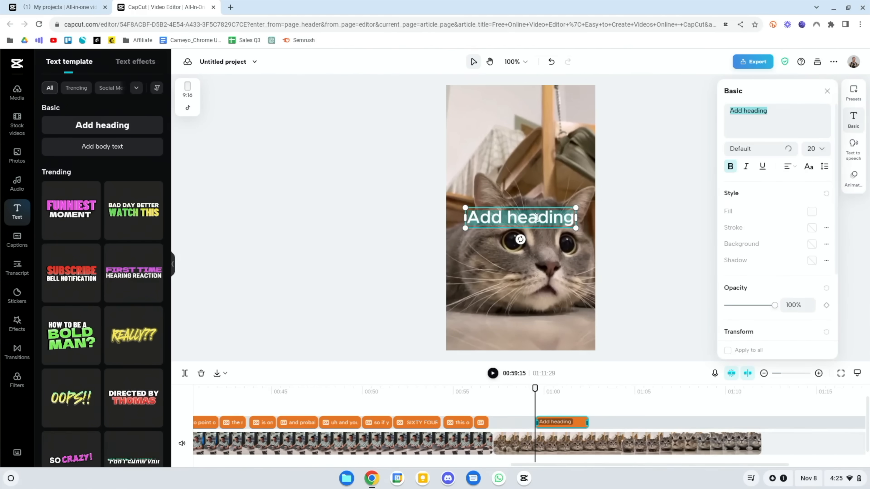
{"action": "type", "text": "CHROME OS"}
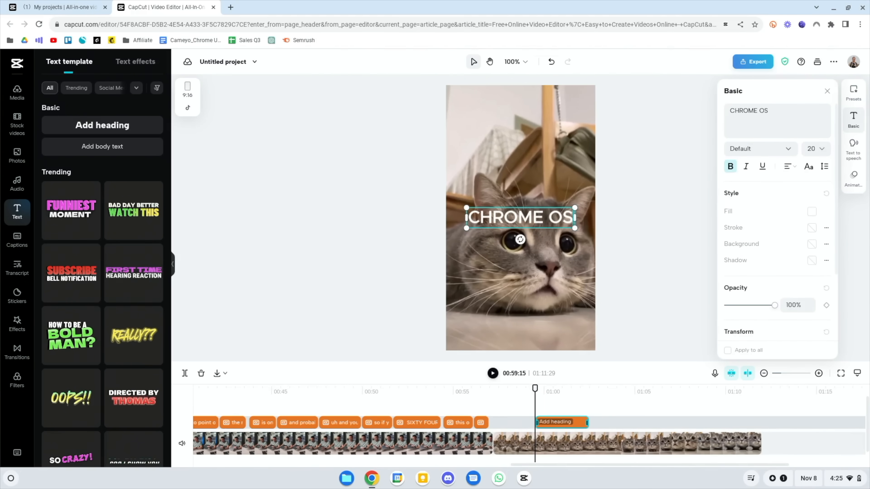
{"action": "key", "text": "Return"}
{"action": "type", "text": "IS "}
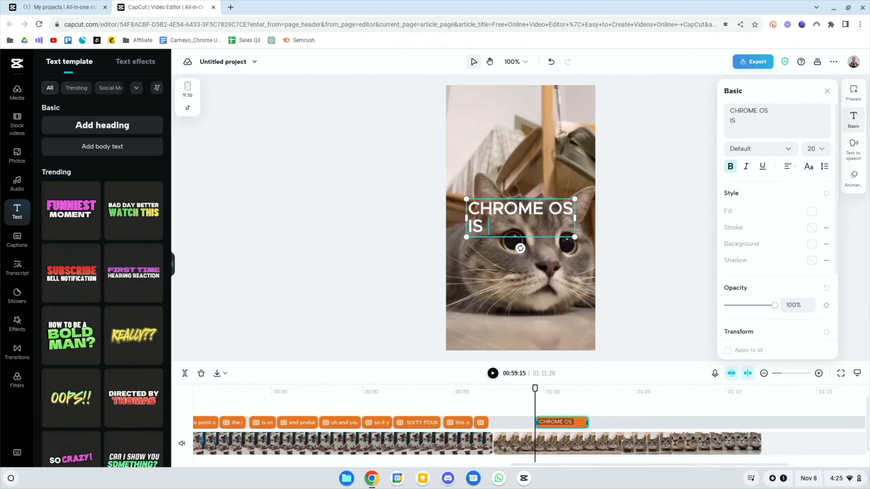
{"action": "type", "text": "THE BEST"}
{"action": "left_click", "coordinate": [788, 166]}
{"action": "left_click", "coordinate": [790, 188]}
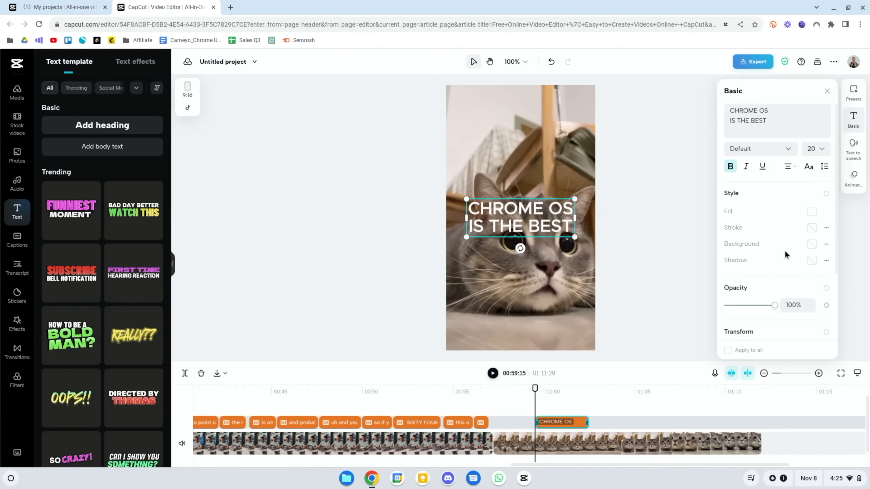
Generate English text-to-speech for the heading with the Jessie voice and play it back from just before the heading
{"action": "left_click", "coordinate": [552, 415]}
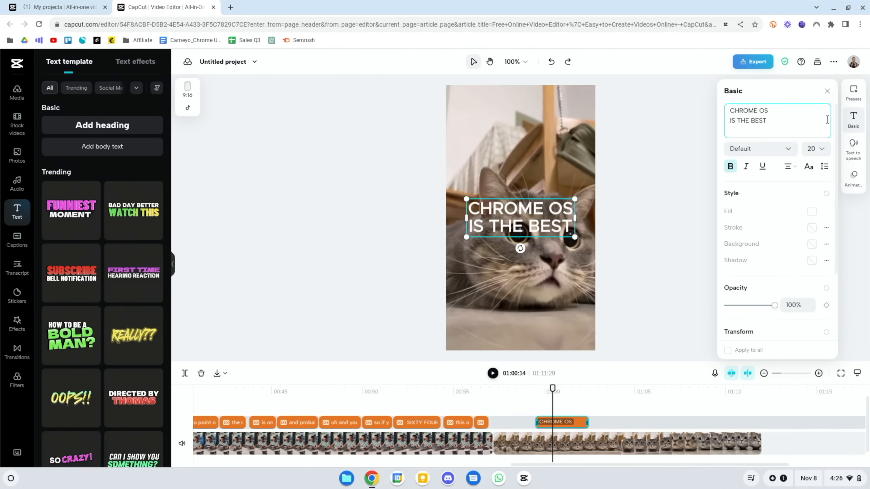
{"action": "left_click", "coordinate": [850, 150]}
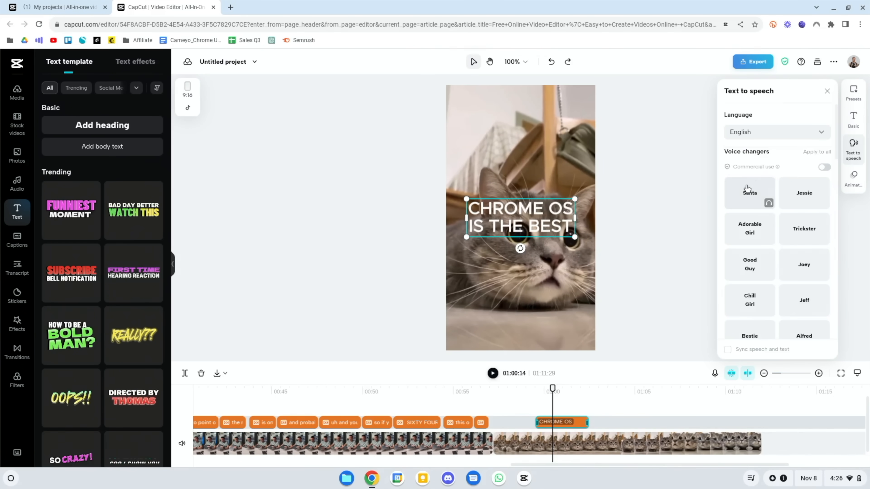
{"action": "left_click", "coordinate": [798, 196]}
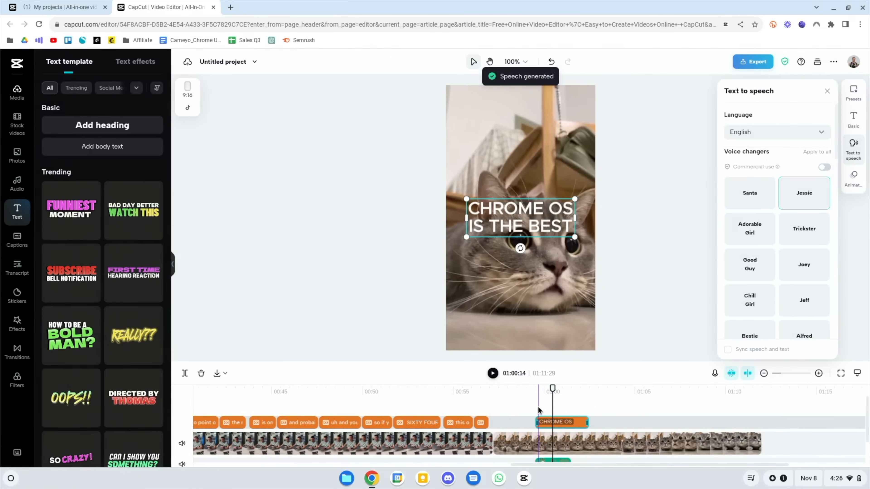
{"action": "scroll", "coordinate": [534, 409], "scroll_direction": "right", "scroll_amount": 2}
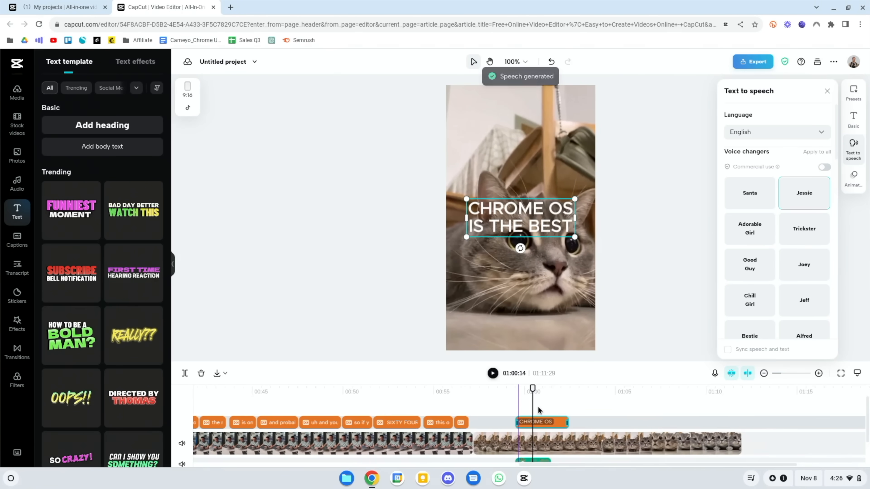
{"action": "left_click", "coordinate": [507, 409]}
{"action": "key", "text": "space"}
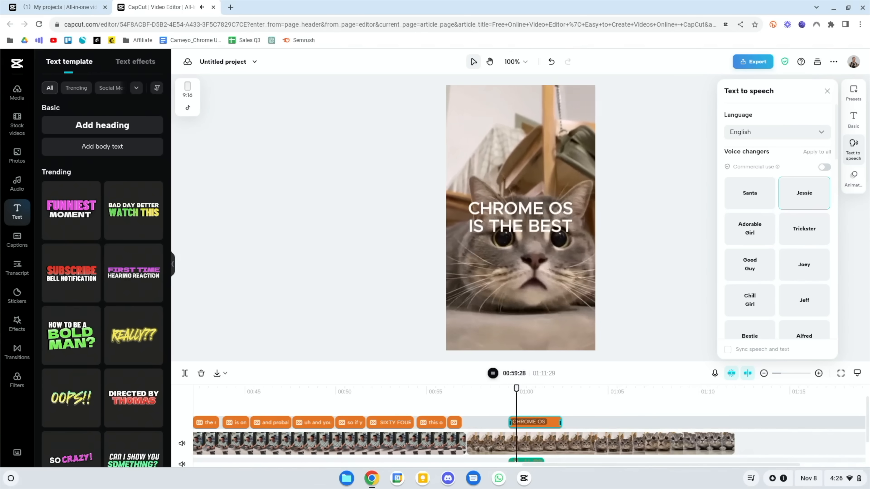
{"action": "key", "text": "space"}
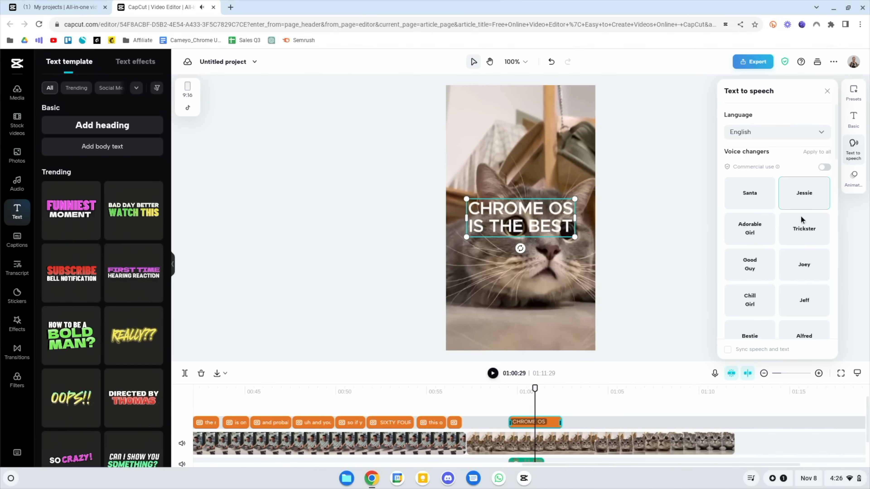
Reword the heading as "CHROMEBOOKS ARE THE BEST" and replace its old speech clip with a newly generated Jessie voice-over
{"action": "type", "text": "OOKS"}
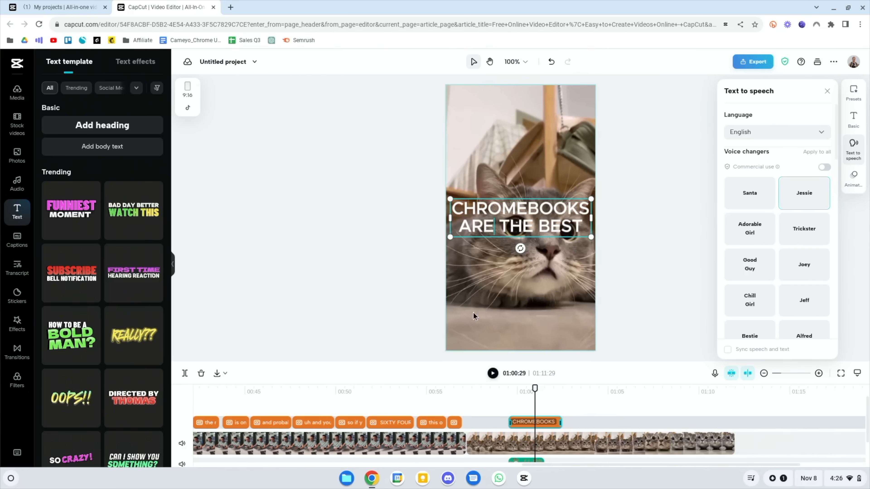
{"action": "left_click", "coordinate": [528, 437]}
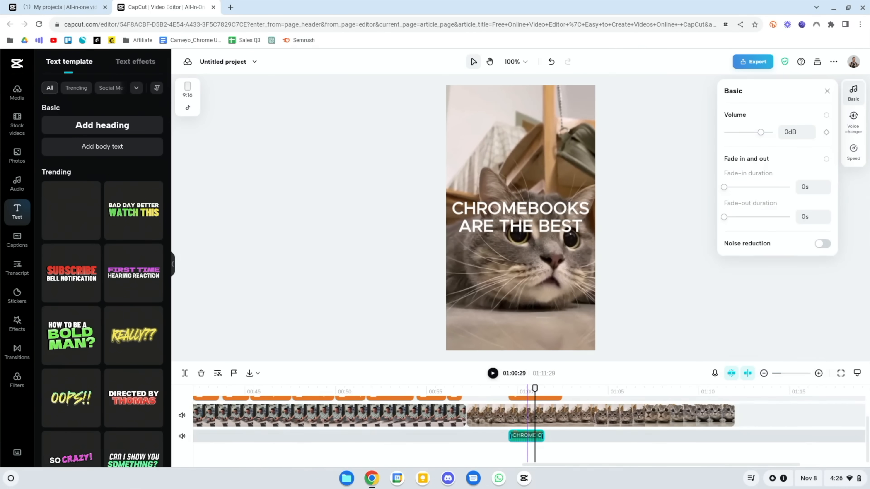
{"action": "key", "text": "Delete"}
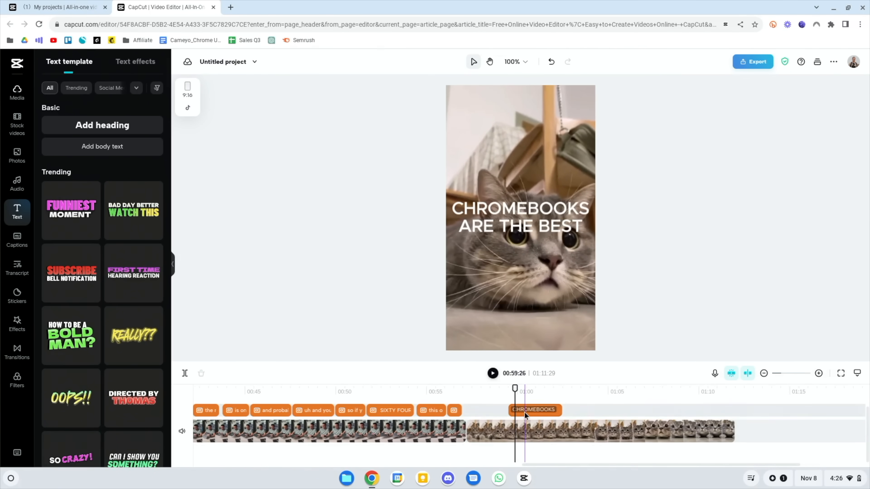
{"action": "left_click", "coordinate": [529, 410]}
{"action": "left_click", "coordinate": [798, 193]}
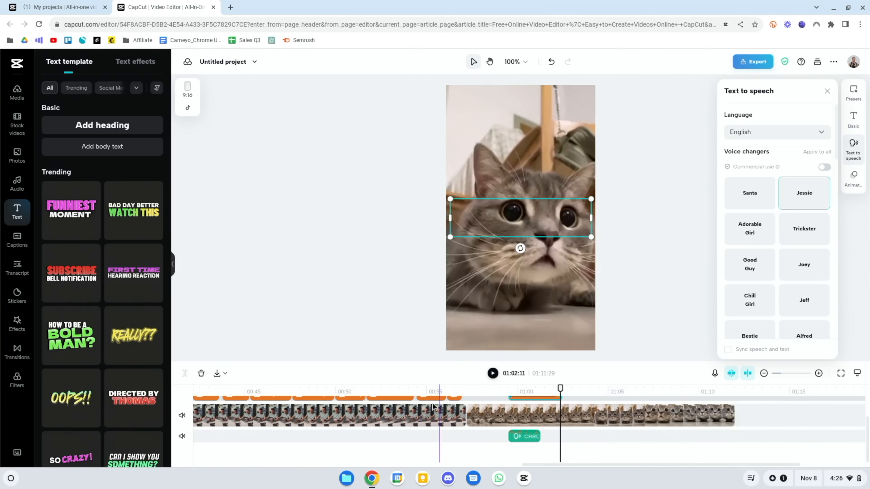
Delete the stock cat clip, its heading and the speech clip from the end of the timeline
{"action": "scroll", "coordinate": [358, 419], "scroll_direction": "left", "scroll_amount": 10}
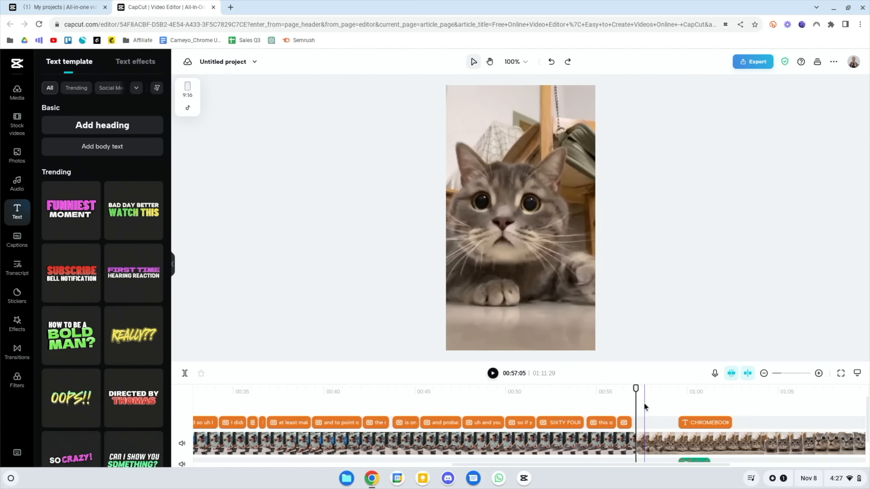
{"action": "left_click_drag", "start_coordinate": [645, 403], "coordinate": [714, 464]}
{"action": "key", "text": "Delete"}
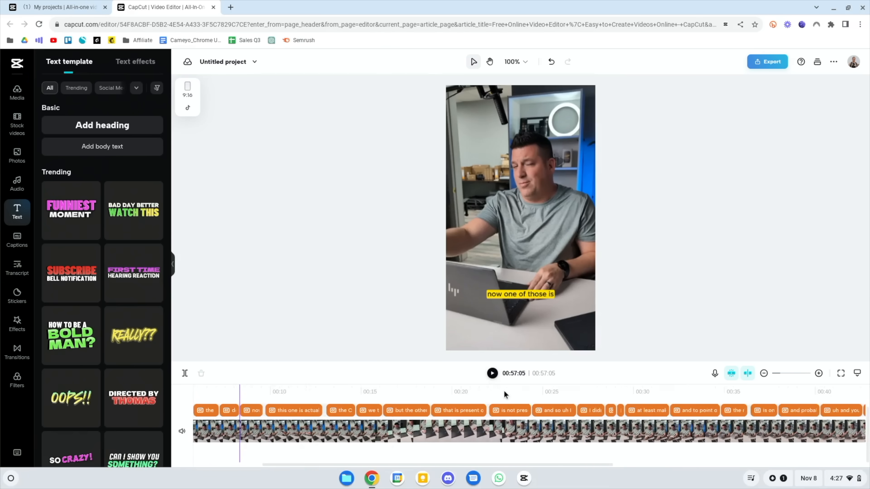
Play part of the video's ending and review the closing lines in the captions list
{"action": "left_click", "coordinate": [555, 388]}
{"action": "key", "text": "space"}
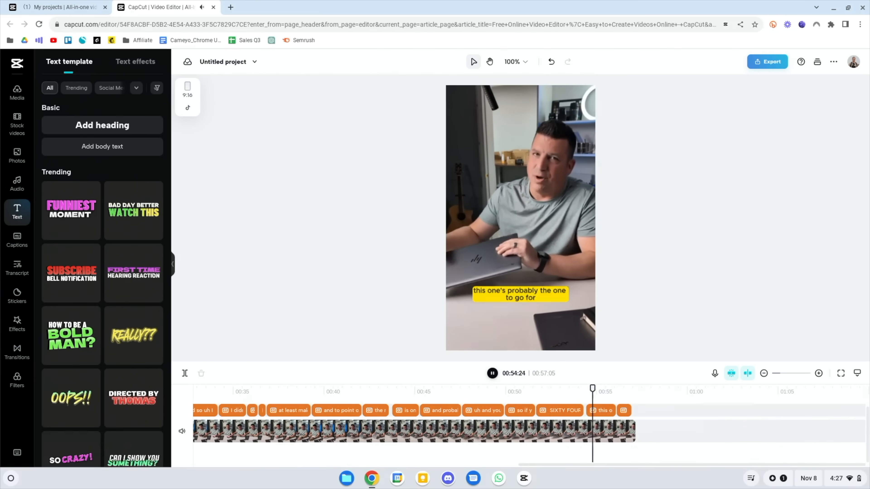
{"action": "key", "text": "space"}
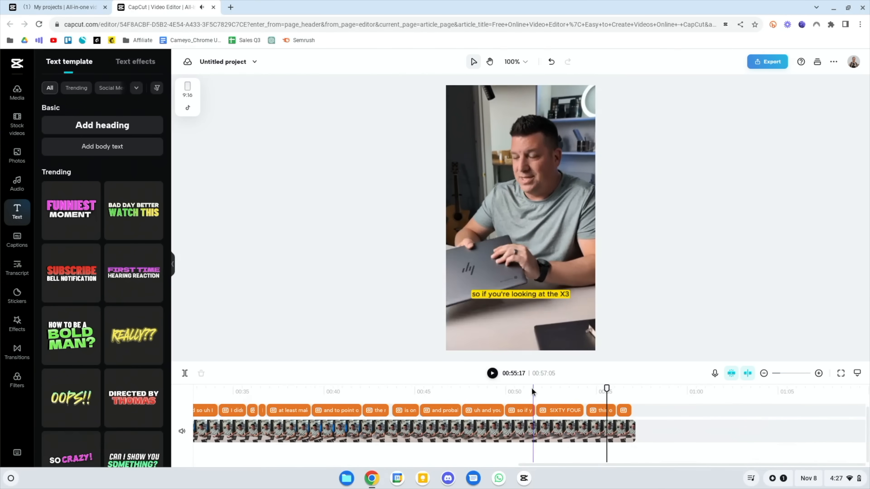
{"action": "left_click", "coordinate": [440, 410]}
{"action": "mouse_move", "coordinate": [146, 300]}
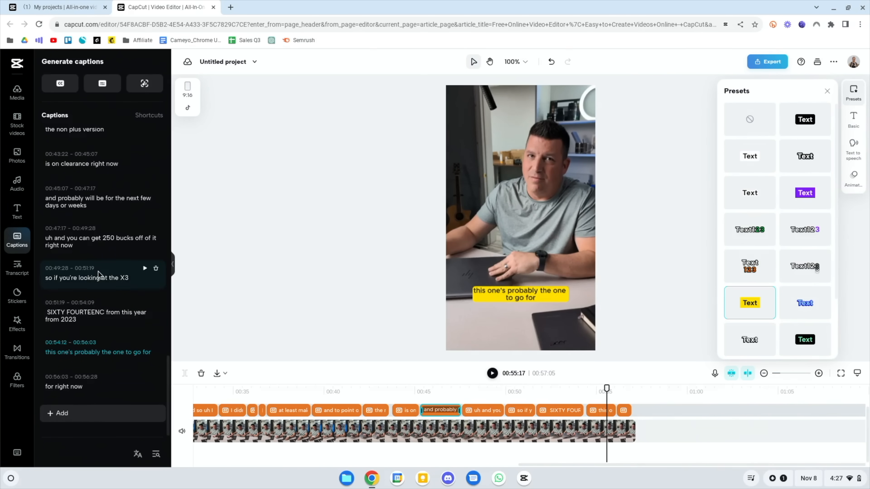
{"action": "mouse_move", "coordinate": [103, 290]}
{"action": "scroll", "coordinate": [102, 291], "scroll_direction": "up", "scroll_amount": 1}
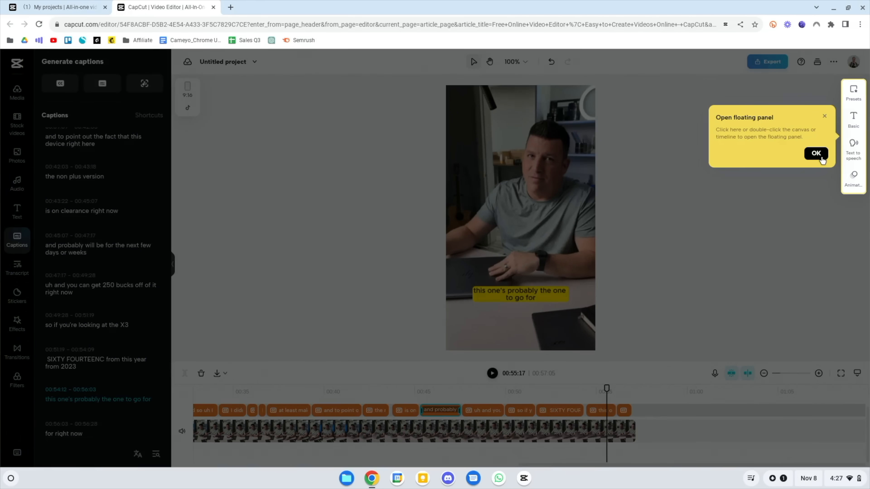
Dismiss the floating-panel tip and open the export settings for downloading the video, naming the file "HPx360nonbranded"
{"action": "left_click", "coordinate": [816, 154]}
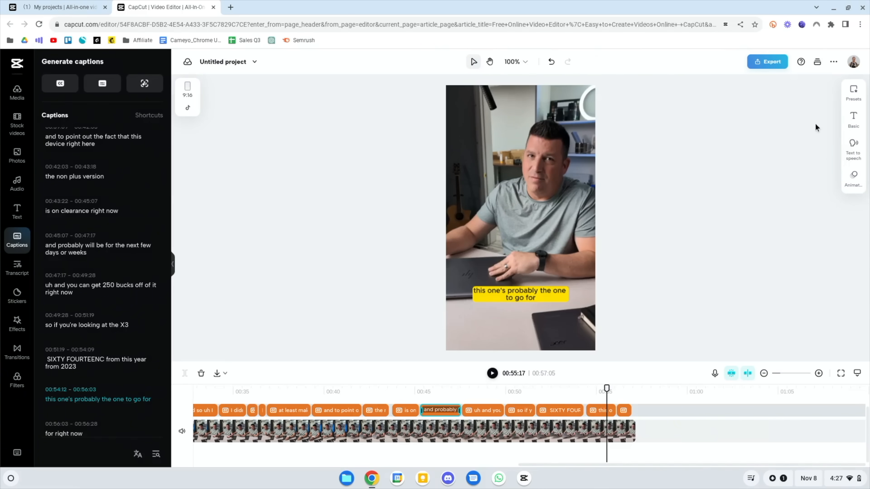
{"action": "left_click", "coordinate": [773, 62]}
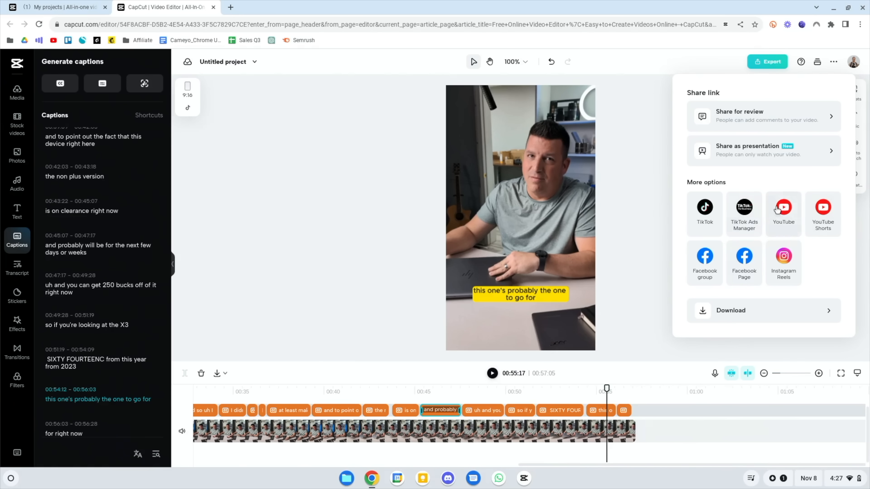
{"action": "left_click", "coordinate": [748, 310]}
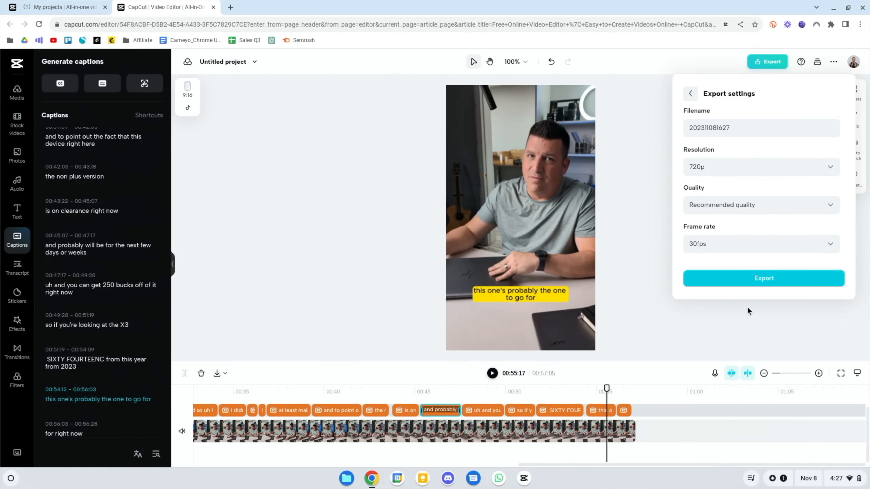
{"action": "left_click", "coordinate": [735, 132]}
{"action": "left_click", "coordinate": [736, 133]}
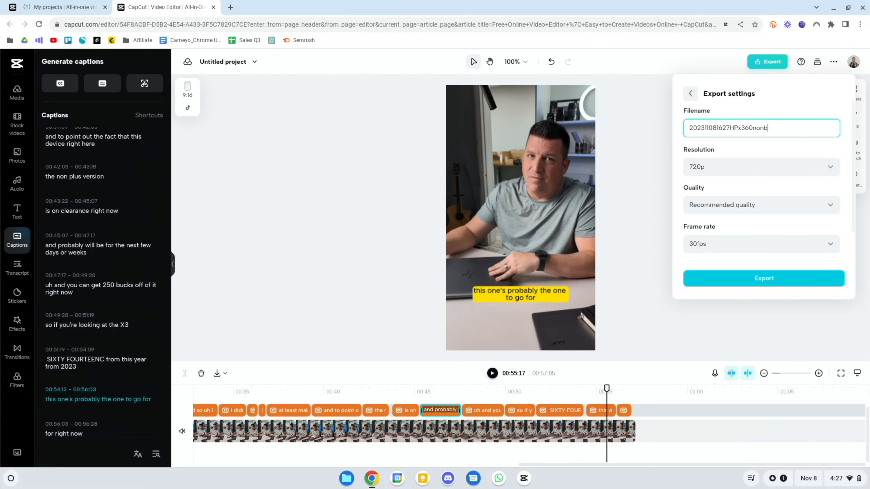
{"action": "left_click_drag", "start_coordinate": [729, 131], "coordinate": [688, 131]}
{"action": "key", "text": "BackSpace"}
Set the export resolution to 1080p and the quality to High quality, and export the video
{"action": "left_click", "coordinate": [731, 167]}
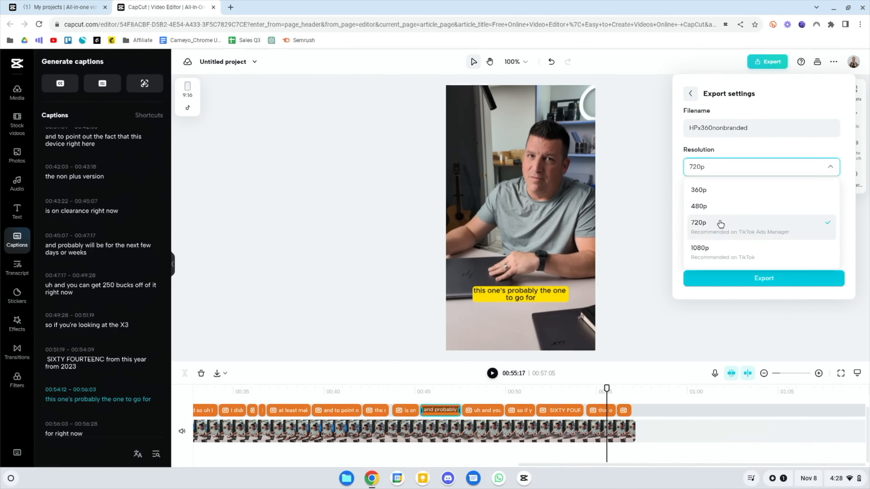
{"action": "left_click", "coordinate": [724, 254]}
{"action": "left_click", "coordinate": [762, 204]}
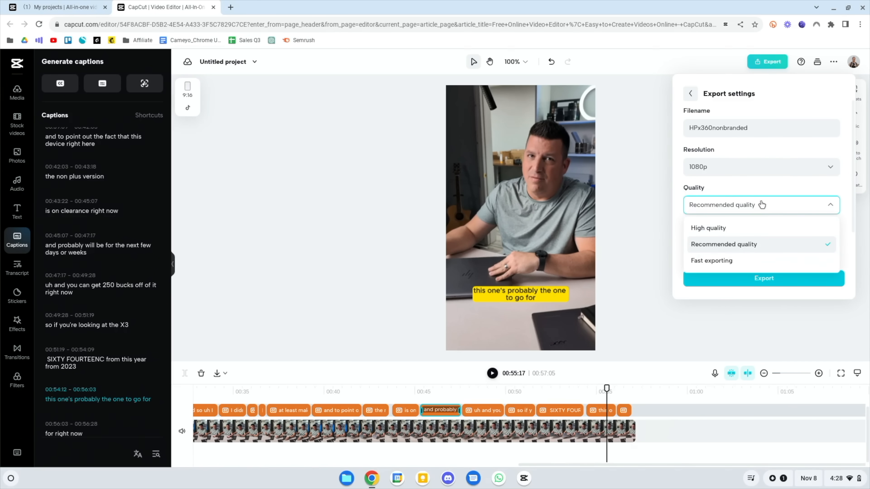
{"action": "left_click", "coordinate": [734, 228]}
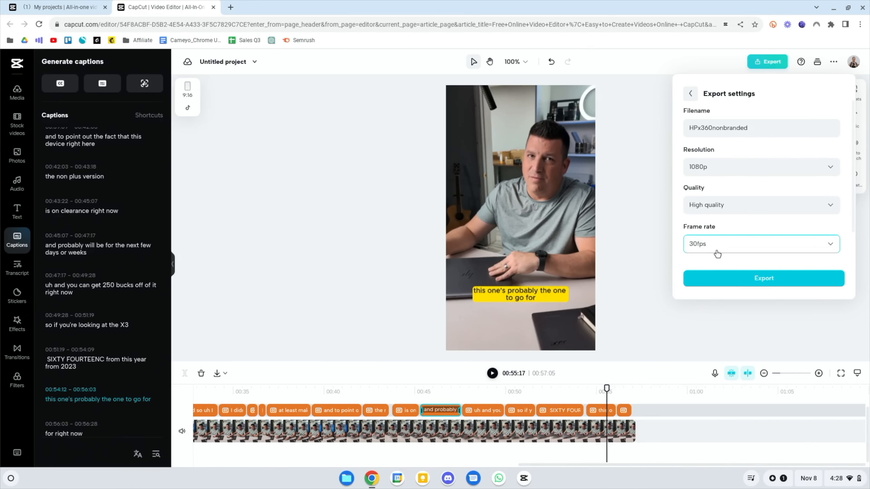
{"action": "left_click", "coordinate": [761, 279]}
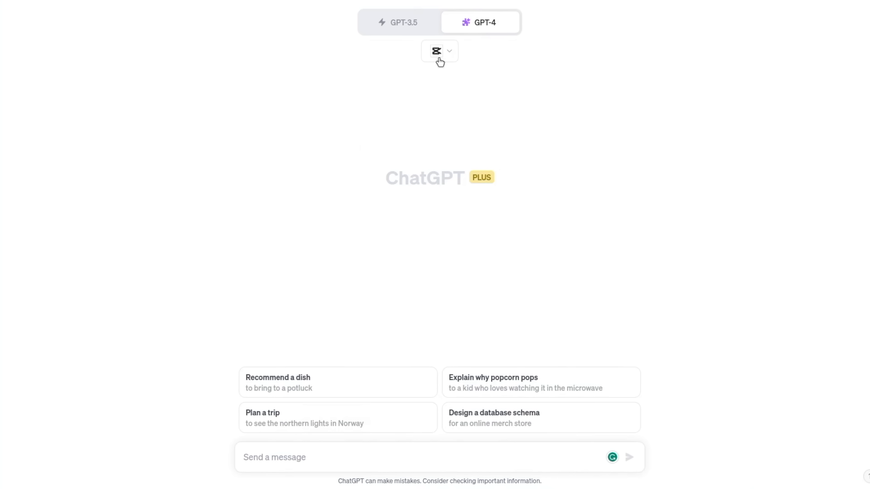
In ChatGPT, open the GPT-4 plugin list and view the CapCut plugin's description
{"action": "left_click", "coordinate": [440, 62]}
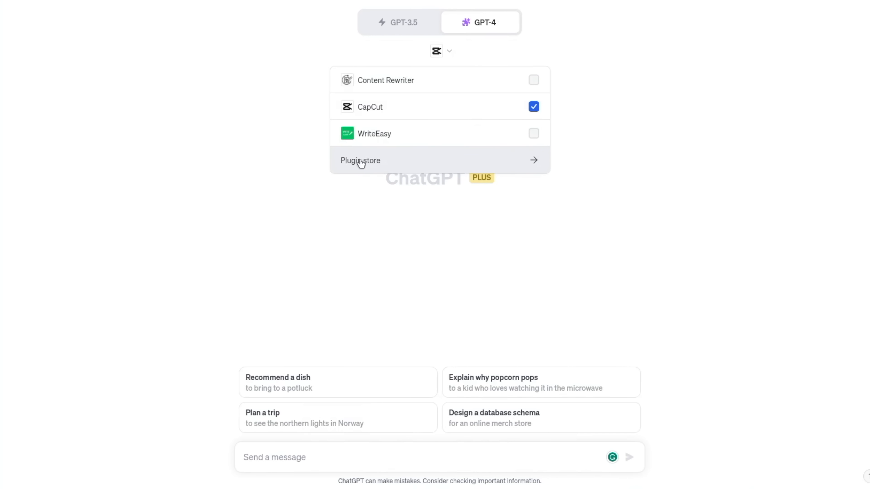
{"action": "mouse_move", "coordinate": [397, 106]}
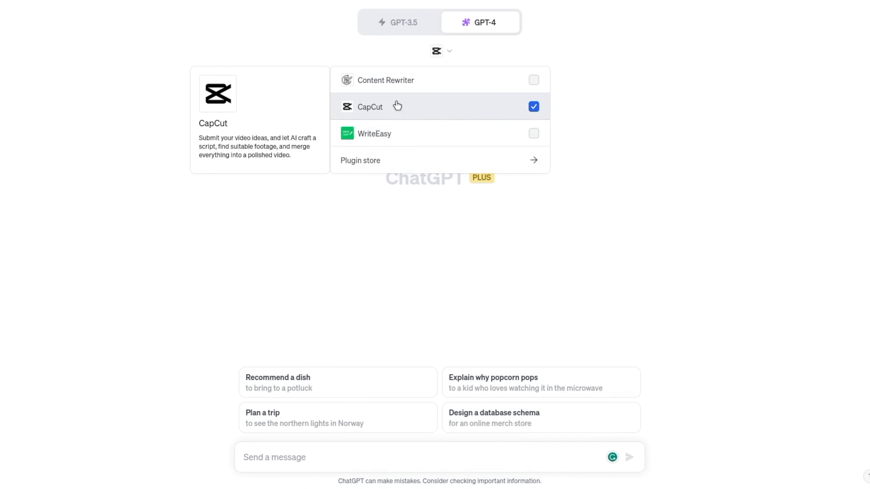